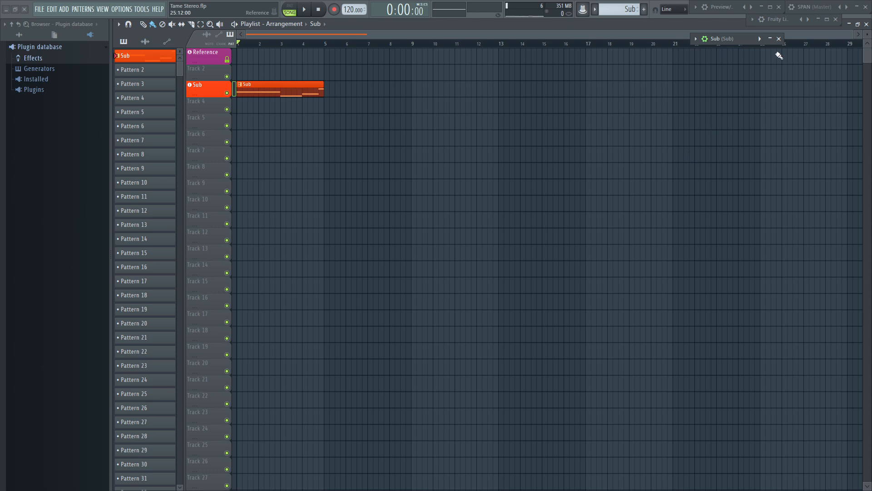
# Open the Sub synth and set oscillator 1 to -12 pitch with 7 unison voices at 15% detune.
pyautogui.click(771, 39)
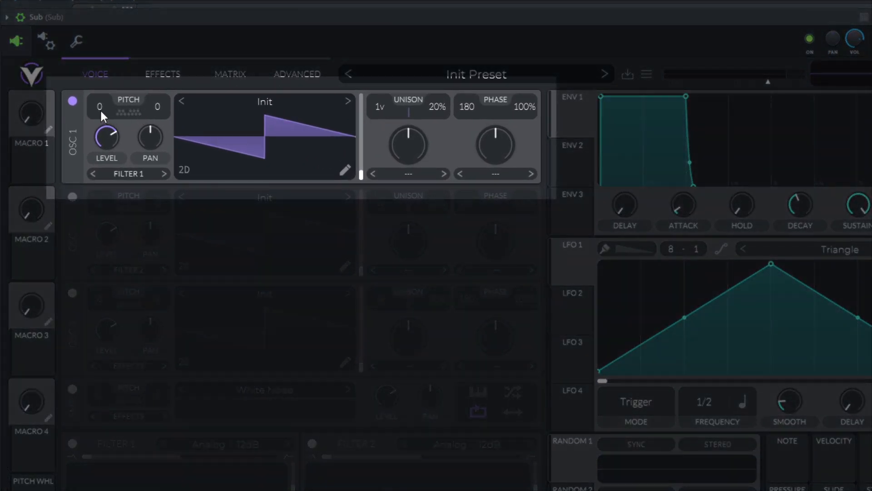
pyautogui.moveTo(99, 130); pyautogui.dragTo(100, 119)
pyautogui.moveTo(380, 105); pyautogui.dragTo(388, 63)
pyautogui.moveTo(433, 108); pyautogui.dragTo(433, 119)
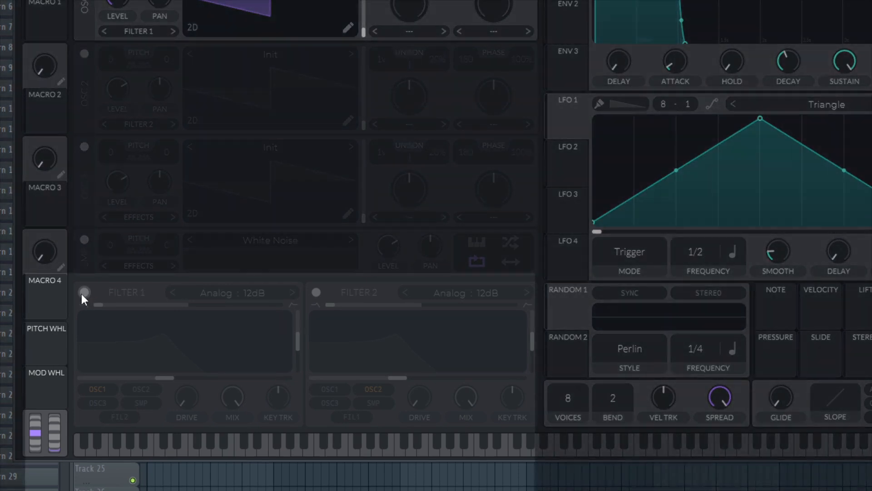
# Enable filter 1 and set its type to Analog 24dB.
pyautogui.click(99, 296)
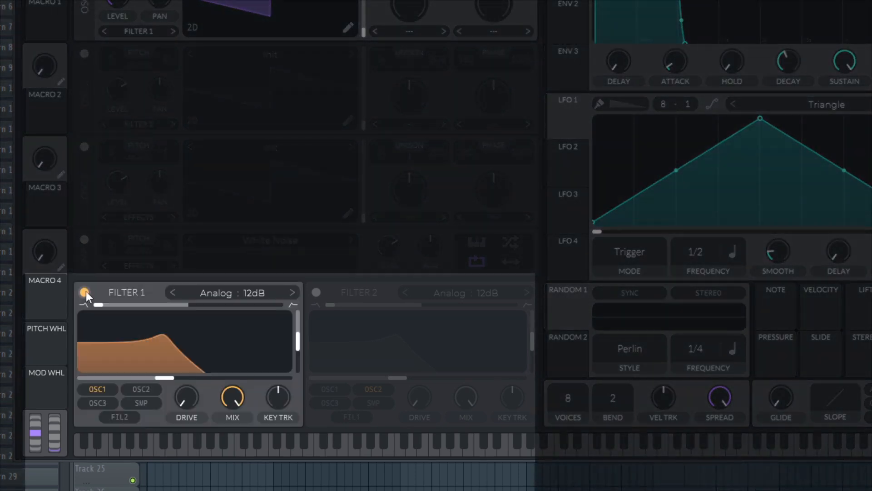
pyautogui.click(249, 292)
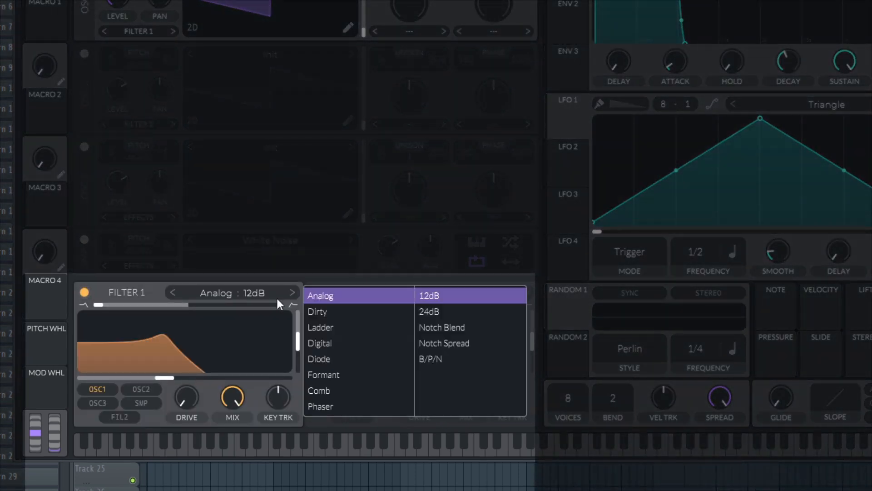
pyautogui.click(430, 314)
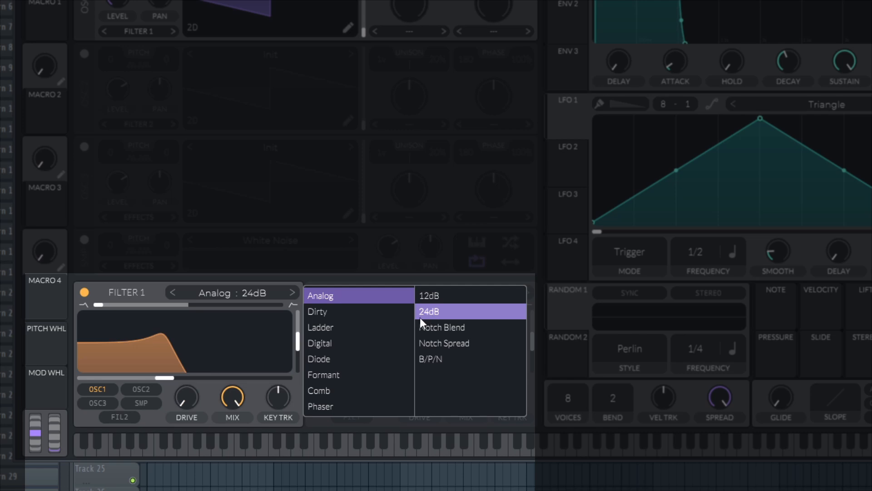
pyautogui.click(298, 386)
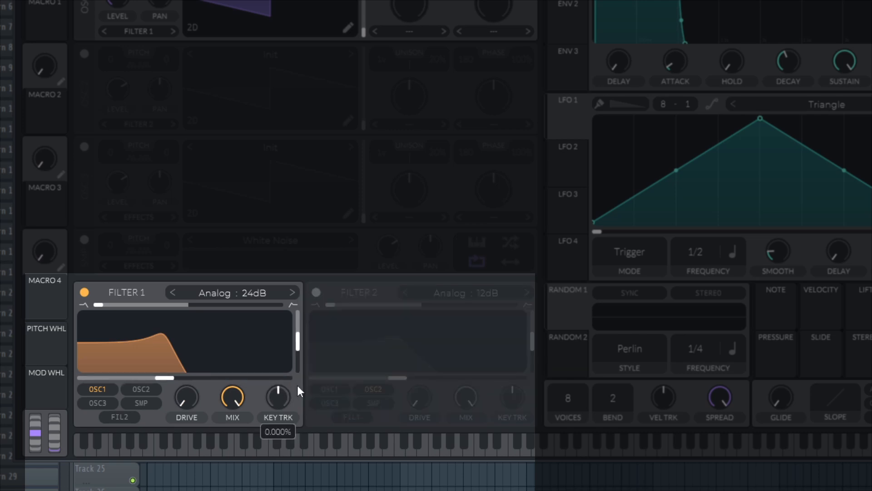
# Lower filter 1's resonance to minimum, set its cutoff to about 29.24 semitones and add some drive.
pyautogui.moveTo(298, 337); pyautogui.dragTo(292, 389)
pyautogui.moveTo(172, 379); pyautogui.dragTo(218, 385)
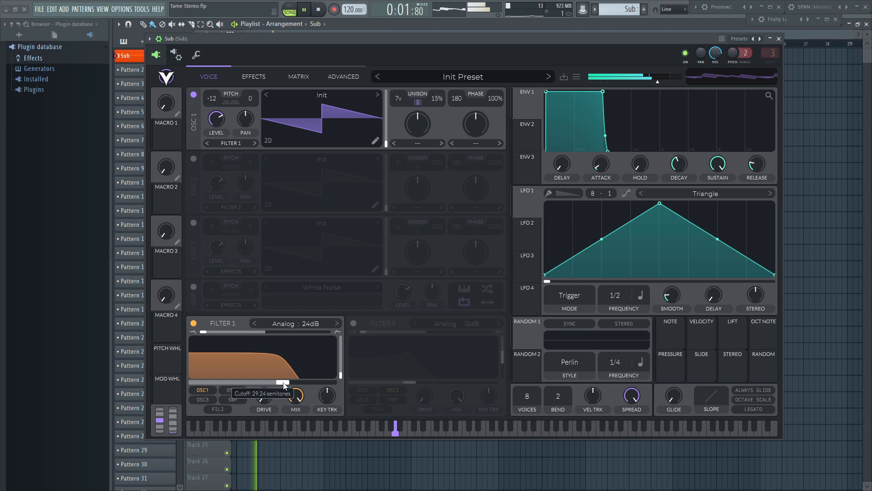
pyautogui.moveTo(262, 394); pyautogui.dragTo(263, 375)
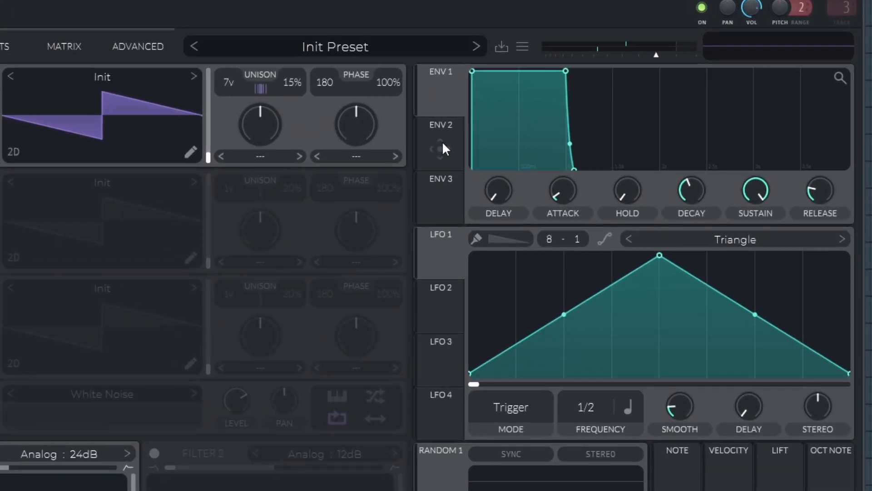
# Shape envelope 2 with zero sustain and a longer, bulging decay, and route it to filter 1's cutoff at about 0.235.
pyautogui.click(458, 141)
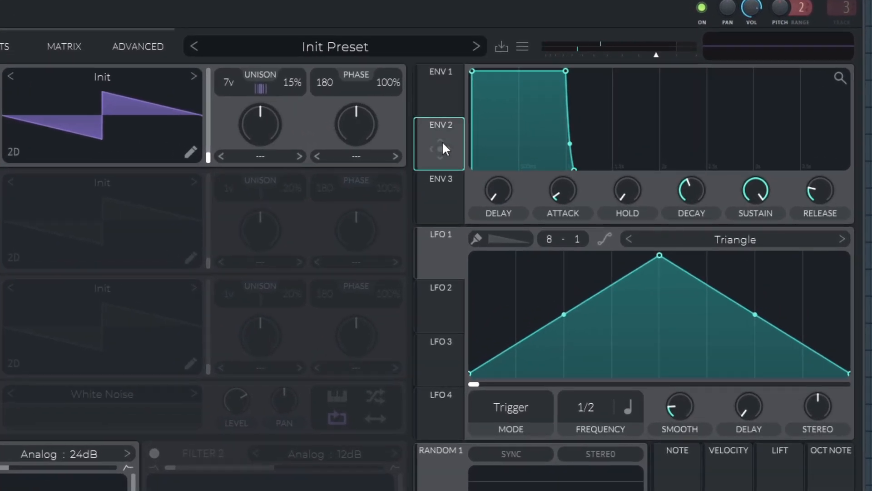
pyautogui.moveTo(750, 193); pyautogui.dragTo(755, 318)
pyautogui.moveTo(686, 201); pyautogui.dragTo(687, 172)
pyautogui.moveTo(604, 144); pyautogui.dragTo(609, 114)
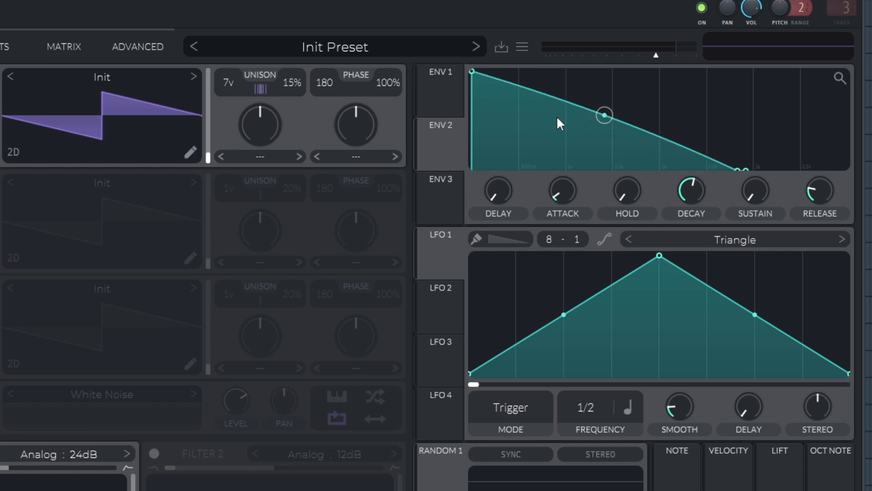
pyautogui.moveTo(441, 147); pyautogui.dragTo(235, 403)
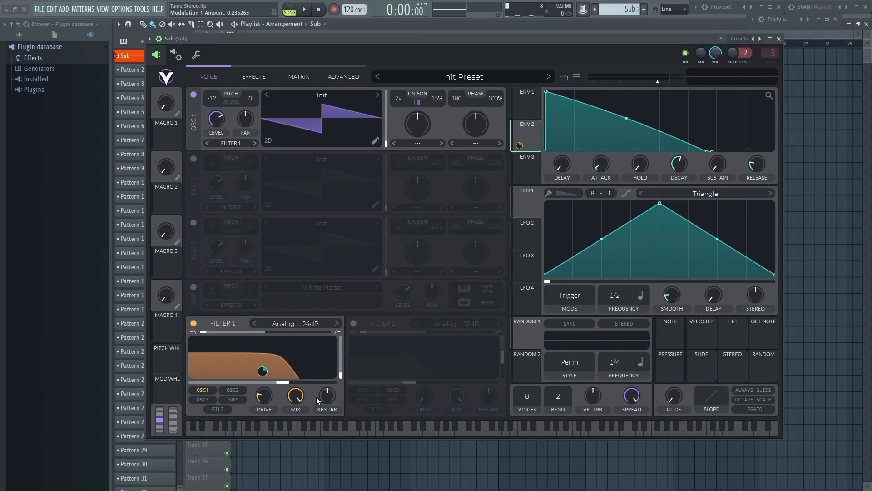
pyautogui.press('space')
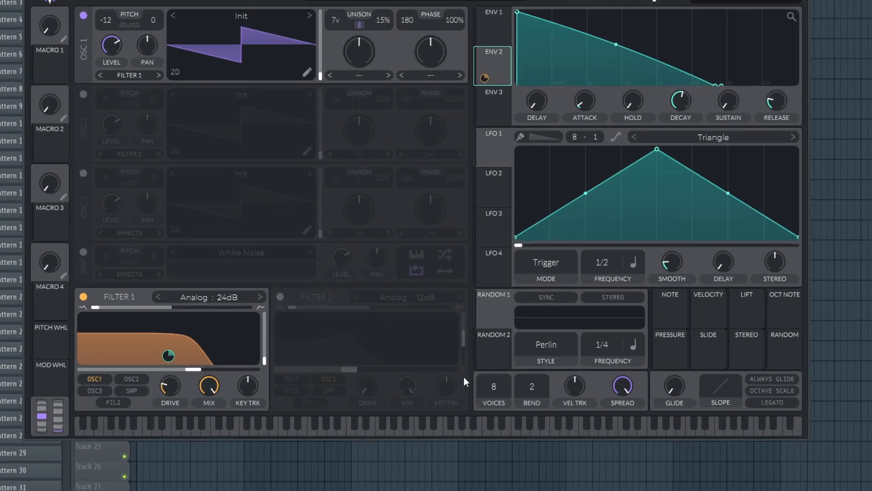
# Make the patch monophonic with 1 voice and set the glide to about 0.203 secs while listening.
pyautogui.moveTo(527, 398); pyautogui.dragTo(527, 472)
pyautogui.moveTo(670, 369); pyautogui.dragTo(680, 293)
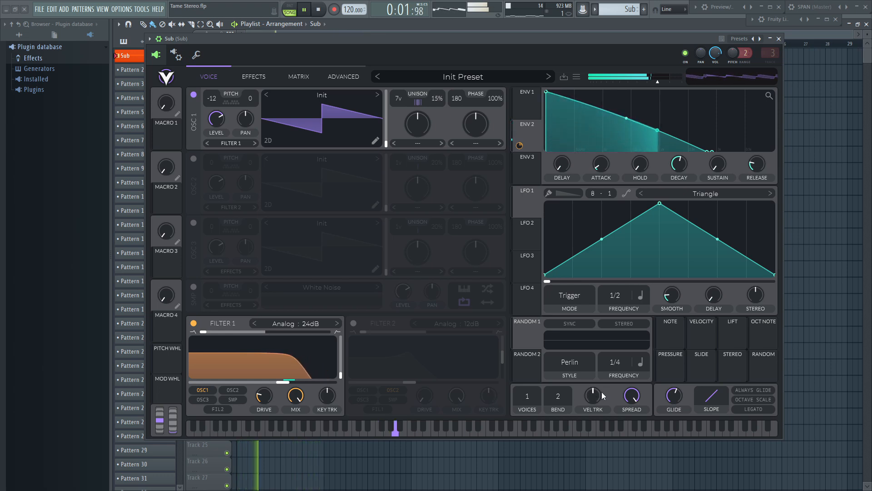
pyautogui.moveTo(674, 396)
pyautogui.moveTo(674, 397); pyautogui.dragTo(675, 398)
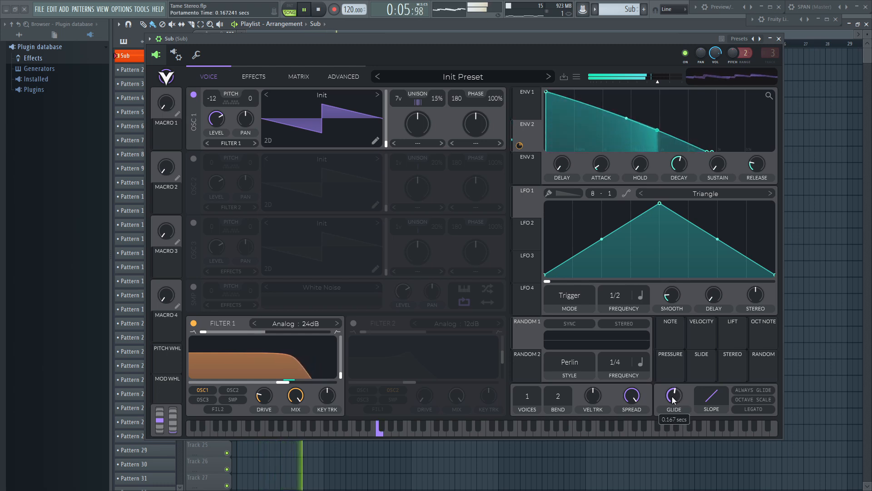
pyautogui.press('space')
# Enable the synth's EQ effect and boost its low band by about 2.85 dB during playback.
pyautogui.click(254, 76)
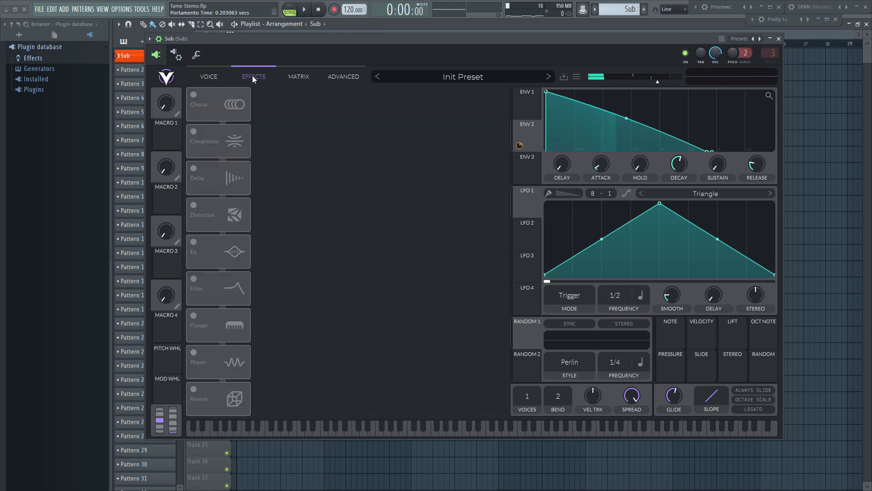
pyautogui.click(194, 241)
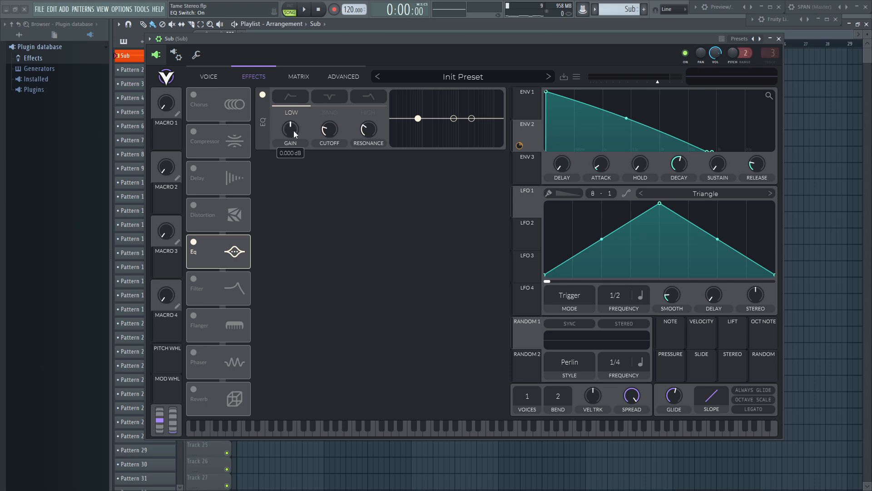
pyautogui.moveTo(293, 130)
pyautogui.mouseDown()
pyautogui.moveTo(294, 122)
pyautogui.moveTo(293, 131)
pyautogui.mouseUp()
pyautogui.press('space')
# Reduce the gain of the EQ's middle band and set its cutoff to about 68.48 semitones.
pyautogui.click(332, 113)
pyautogui.moveTo(294, 128); pyautogui.dragTo(290, 135)
pyautogui.moveTo(365, 127); pyautogui.dragTo(328, 137)
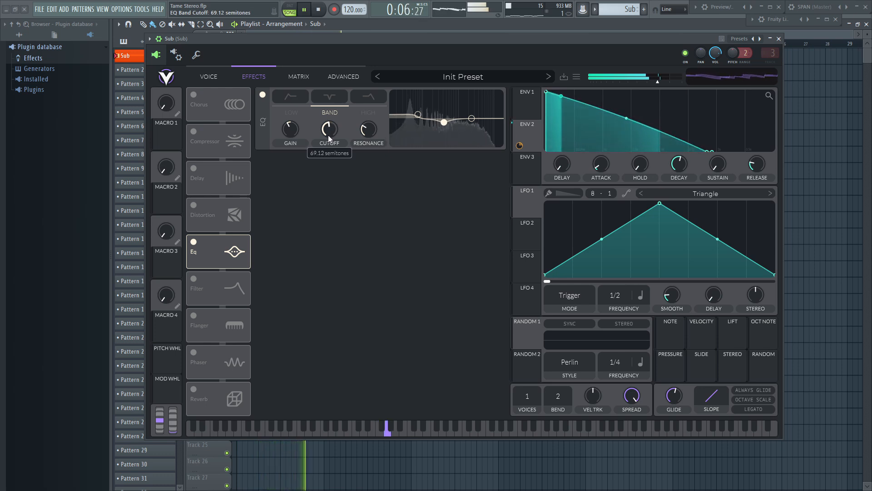
pyautogui.moveTo(328, 137); pyautogui.dragTo(328, 136)
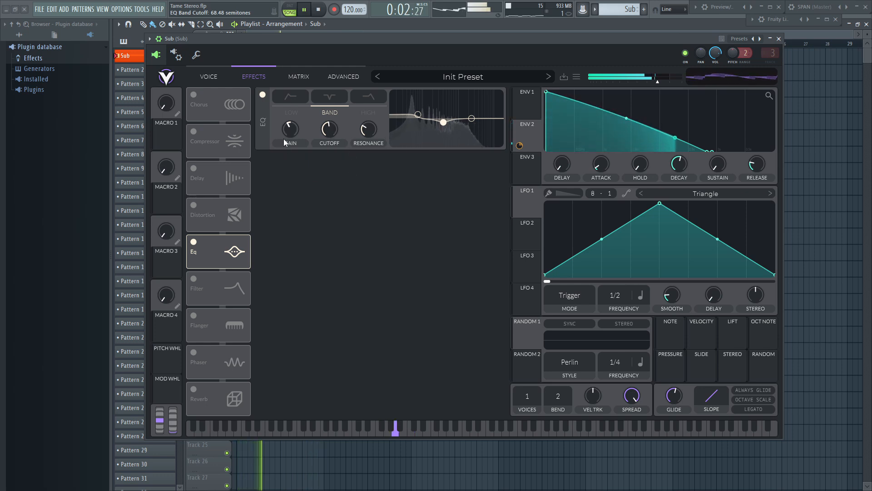
# Set the EQ's low band gain to 3 dB, stop playback and return to the synth's voice settings.
pyautogui.moveTo(293, 128)
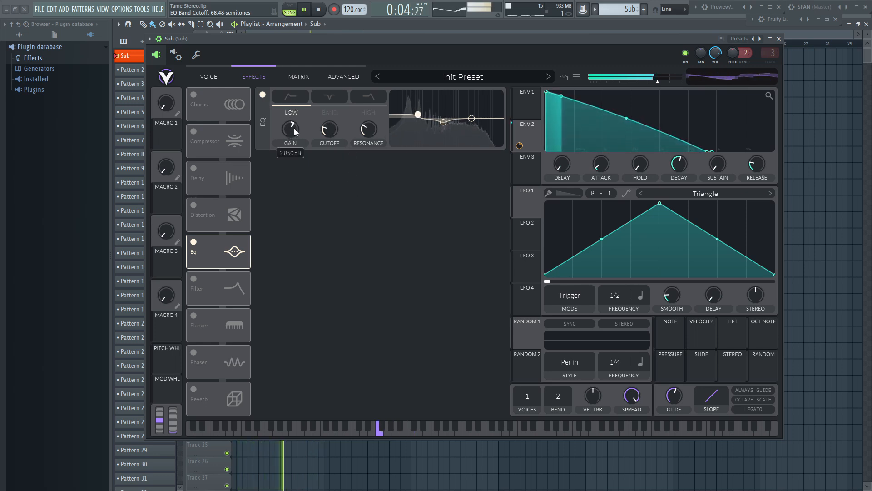
pyautogui.moveTo(294, 129); pyautogui.dragTo(294, 128)
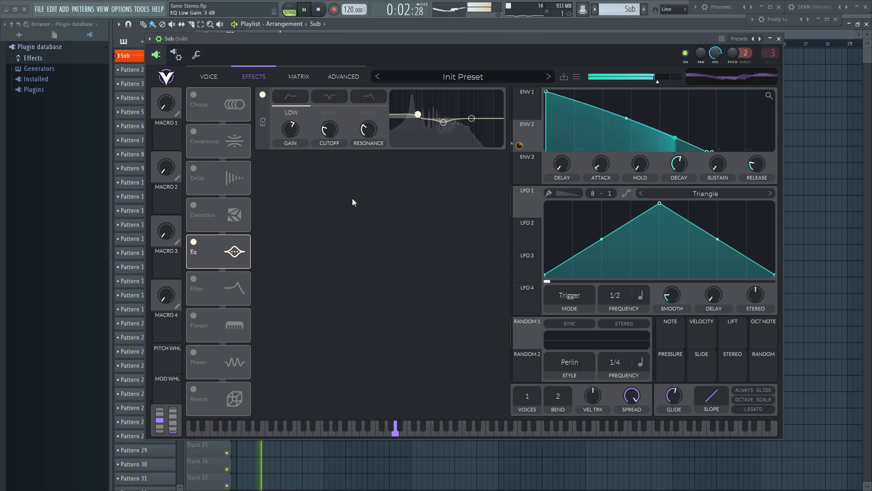
pyautogui.press('space')
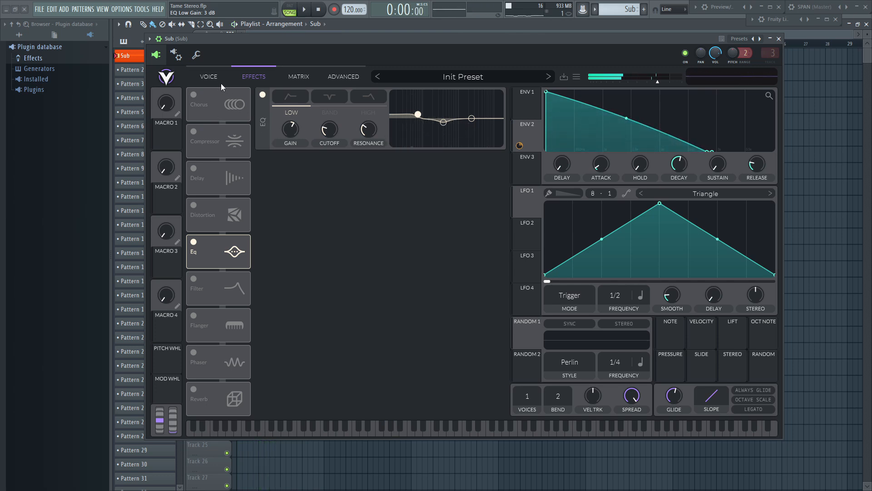
pyautogui.click(209, 77)
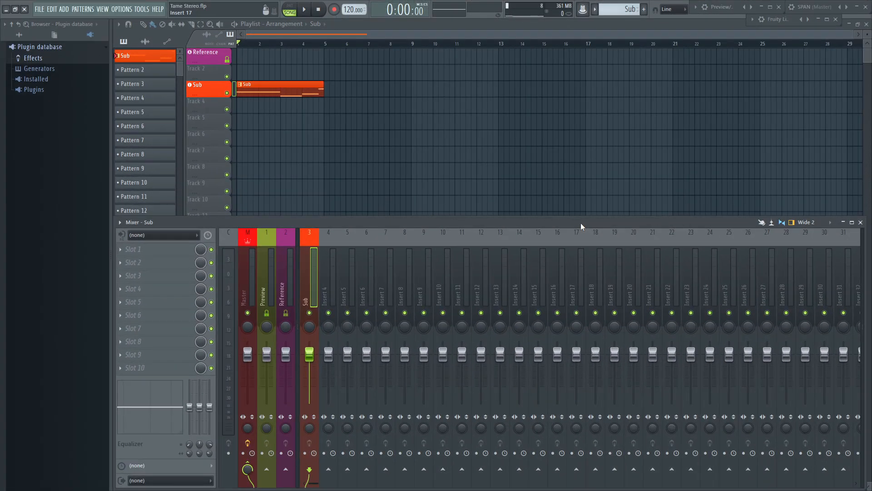
# Reset the stereo separation of the Sub mixer track while listening to the bass.
pyautogui.press('space')
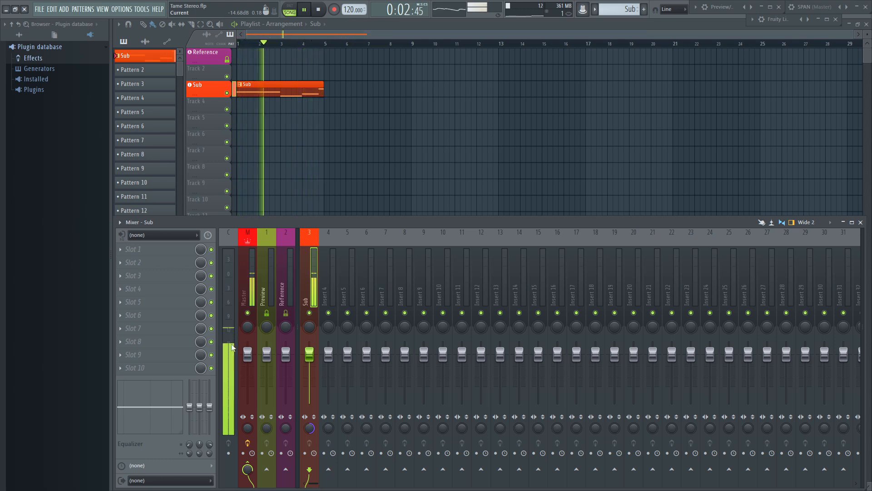
pyautogui.rightClick(309, 428)
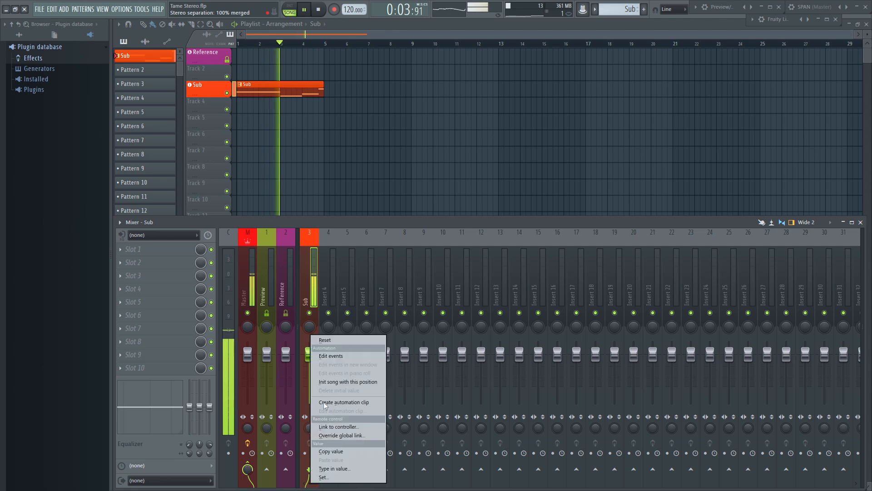
pyautogui.click(334, 340)
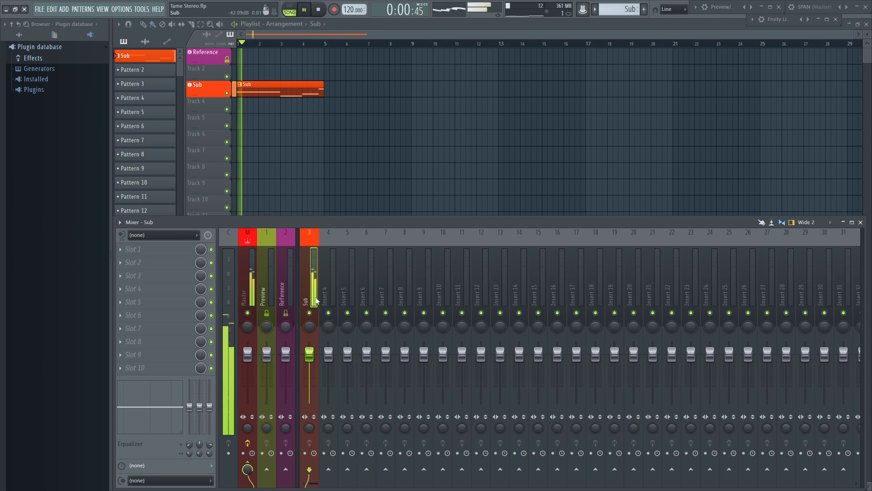
pyautogui.press('space')
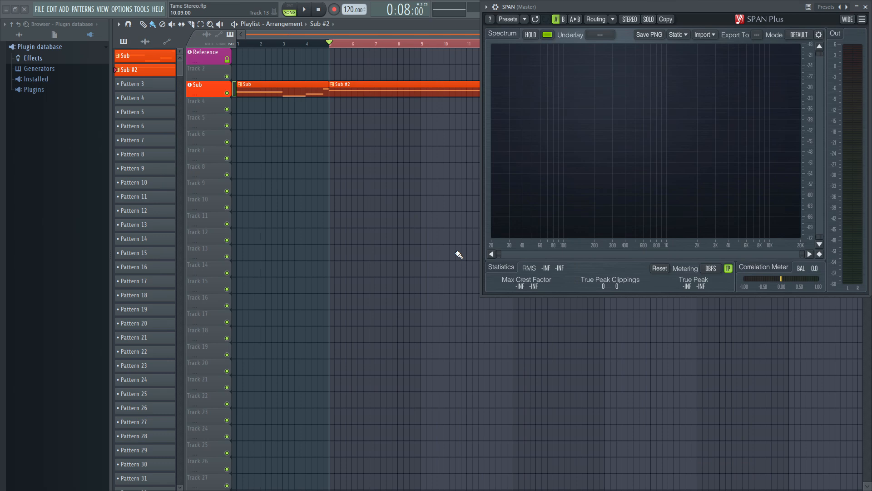
# Examine the spectrum of Sub #2 in SPAN, and load Patcher with the MidSide EQ preset into slot 2 of the Sub mixer track.
pyautogui.press('space')
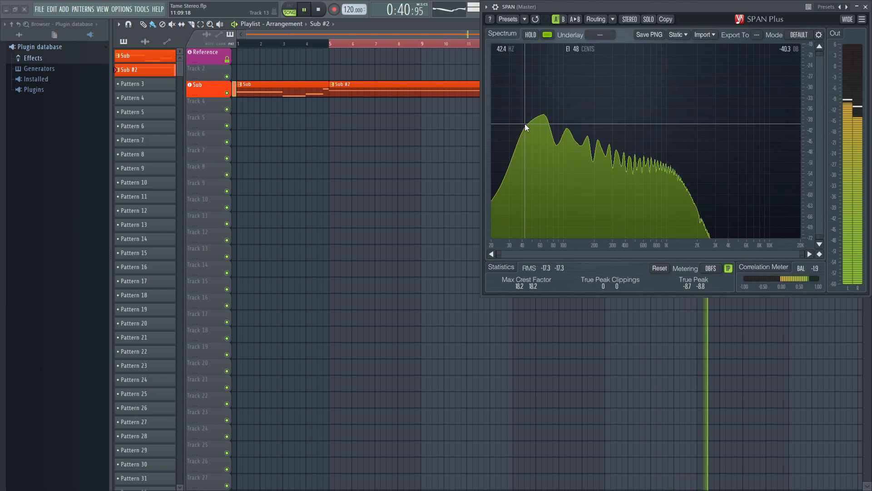
pyautogui.press('space')
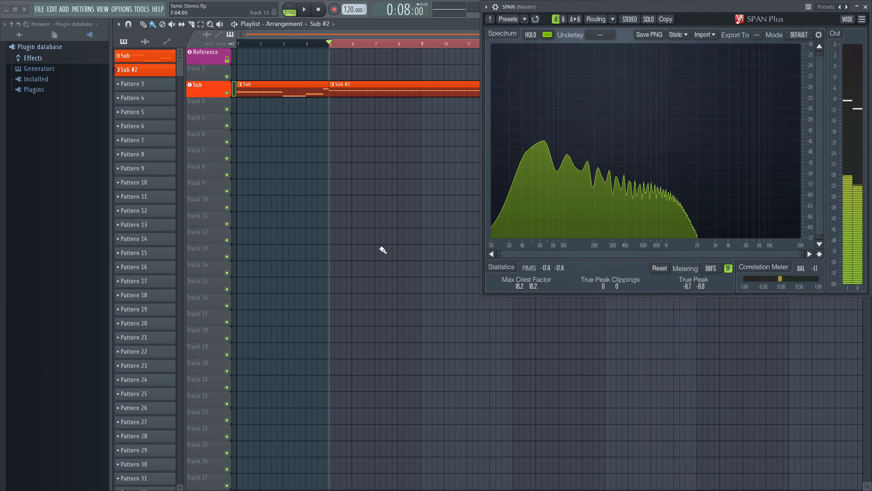
pyautogui.press('F9')
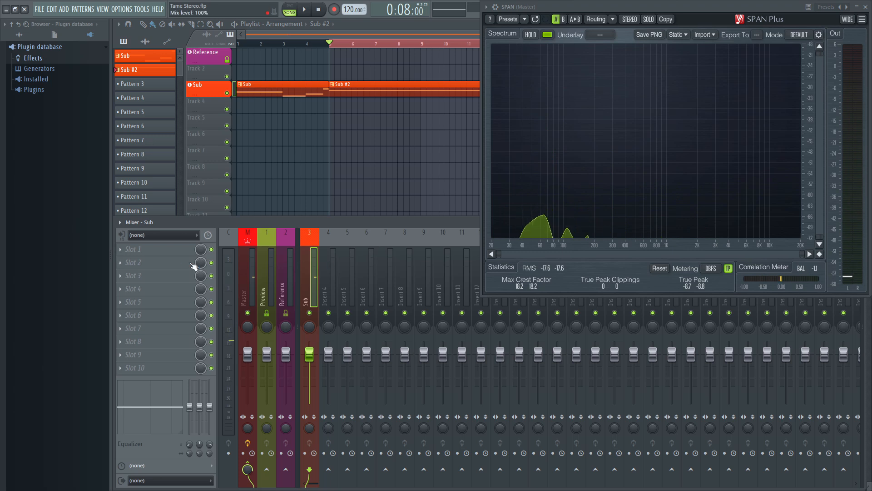
pyautogui.click(156, 264)
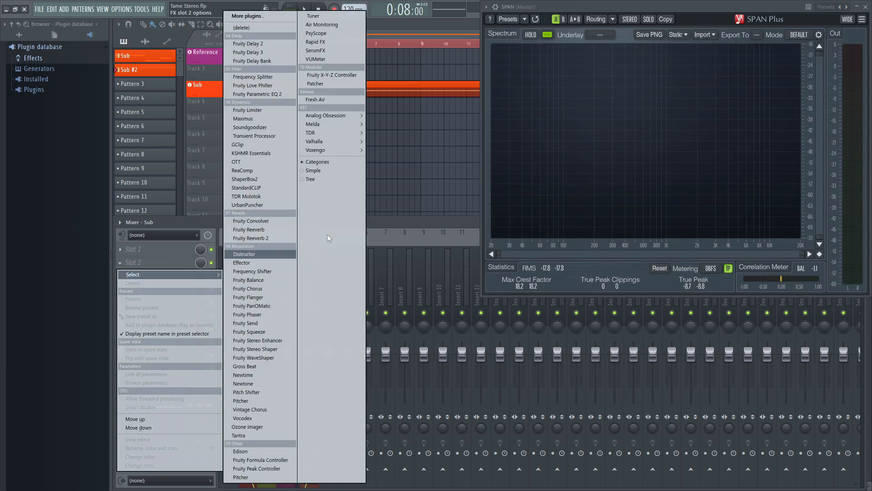
pyautogui.click(332, 85)
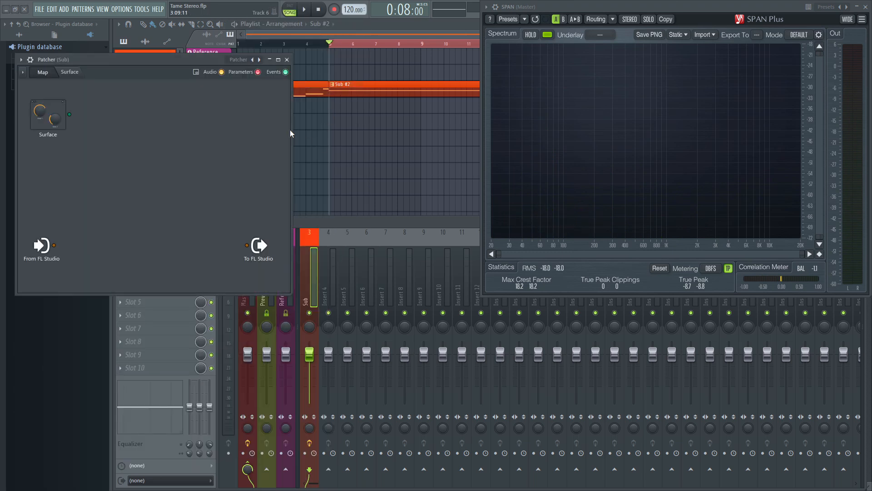
pyautogui.click(241, 64)
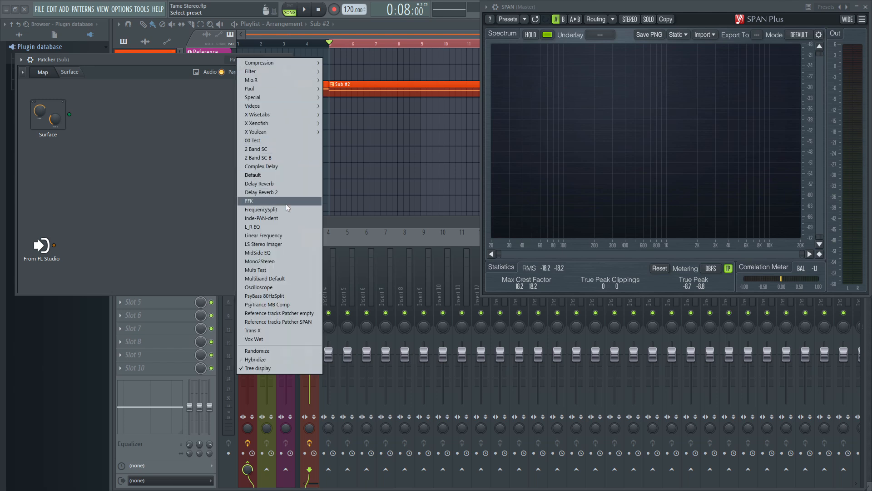
pyautogui.click(278, 253)
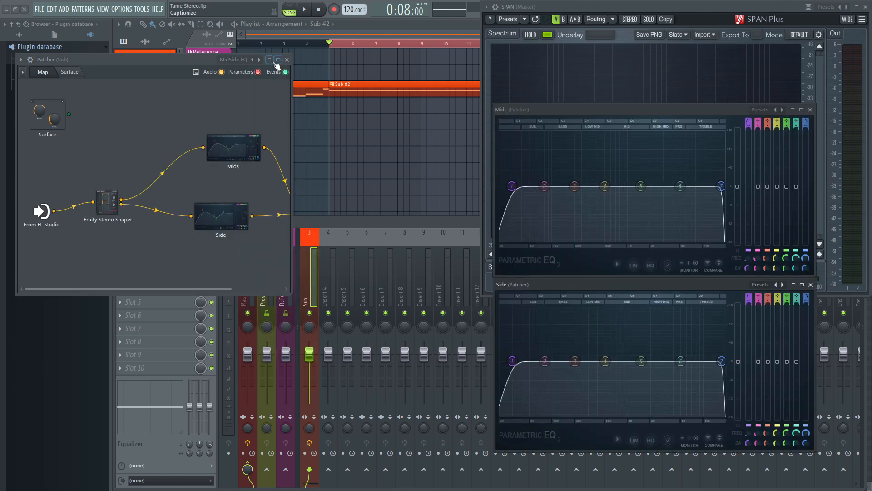
# Close the Patcher window, stack the Mids and Side EQ windows beside SPAN, and start playback.
pyautogui.click(287, 60)
pyautogui.moveTo(637, 107); pyautogui.dragTo(264, 42)
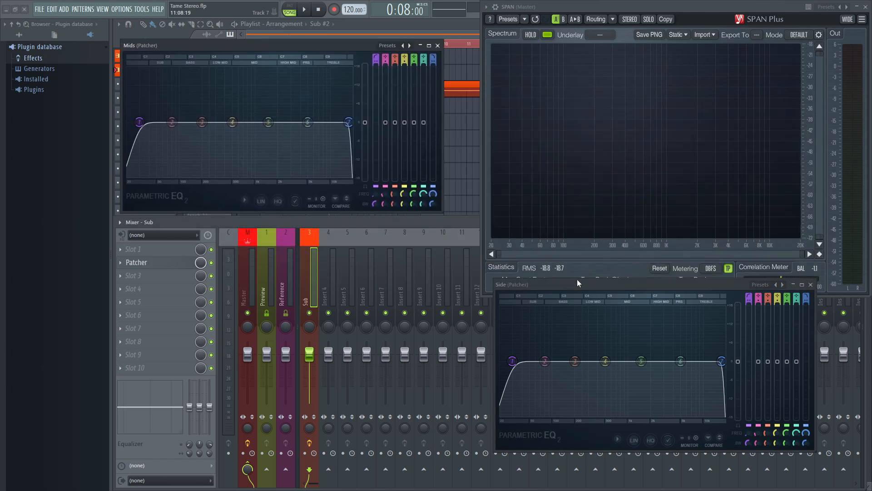
pyautogui.moveTo(583, 286); pyautogui.dragTo(210, 219)
pyautogui.press('space')
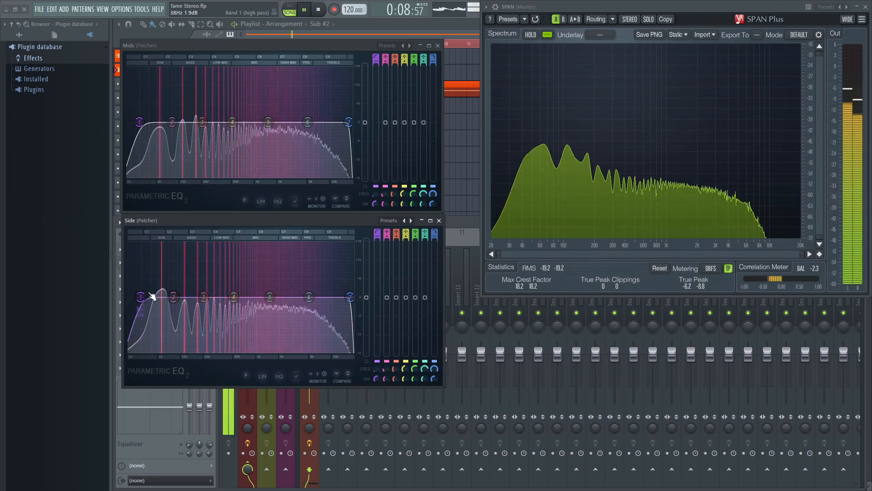
# Raise the cutoff of the Side EQ's first band past the lowest harmonics, and play the bass through PsyScope to compare both channels.
pyautogui.moveTo(141, 298); pyautogui.dragTo(213, 297)
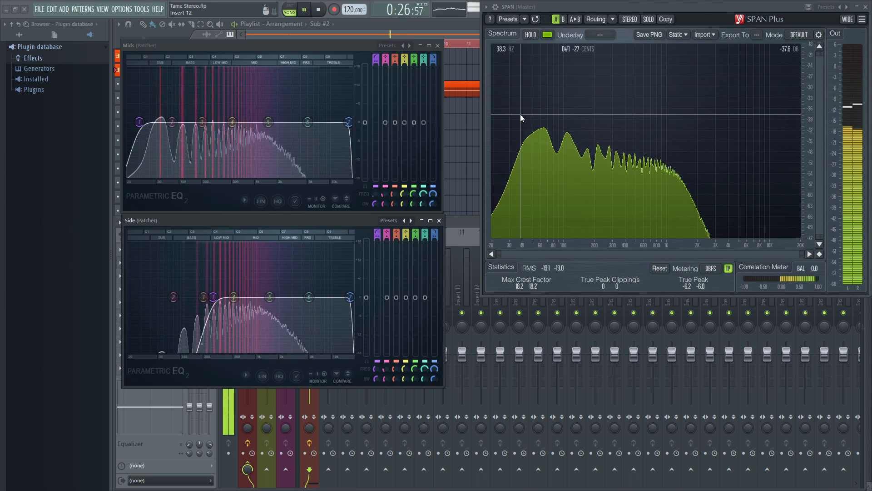
pyautogui.press('space')
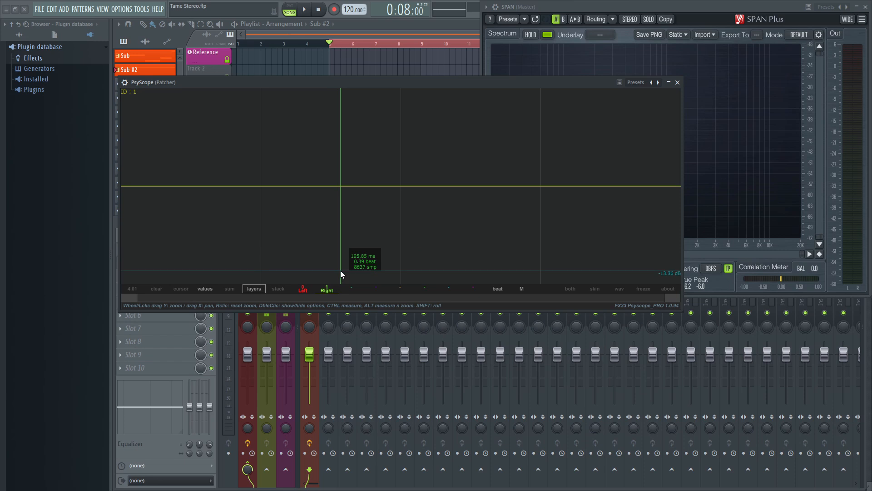
pyautogui.press('space')
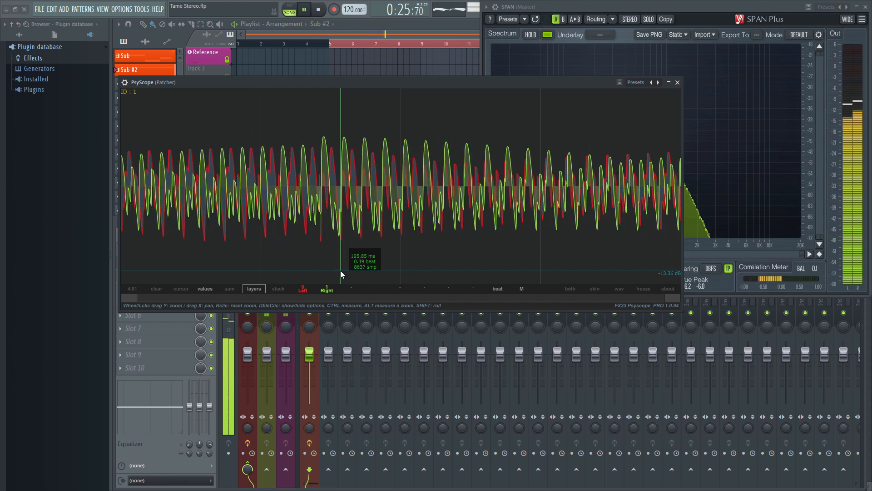
pyautogui.press('space')
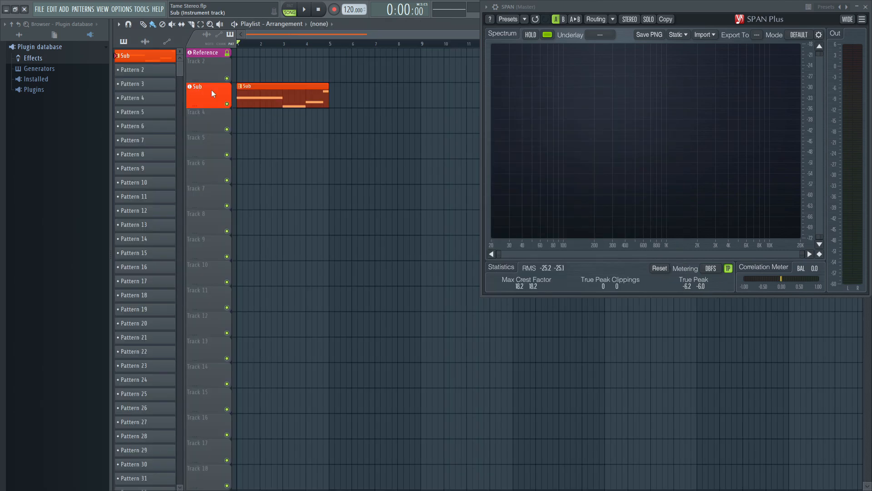
# Clone the Sub track in the playlist and tuck away the duplicate's synth window.
pyautogui.rightClick(211, 89)
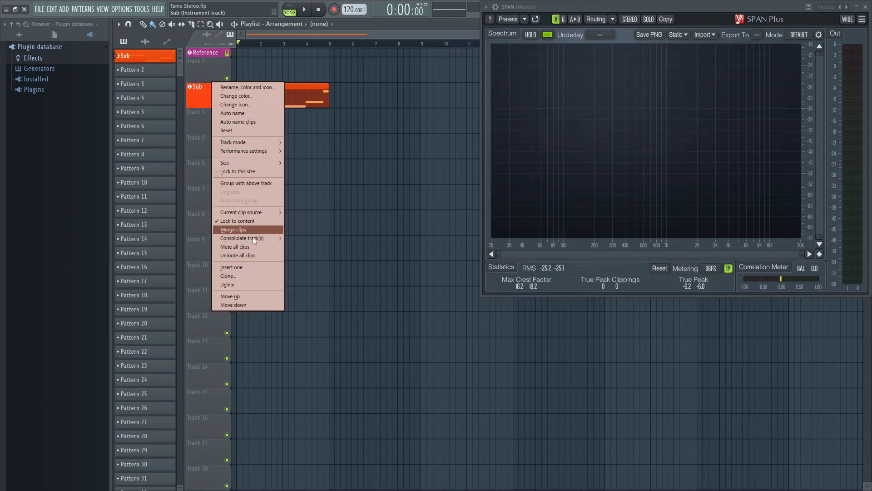
pyautogui.click(250, 276)
pyautogui.click(472, 302)
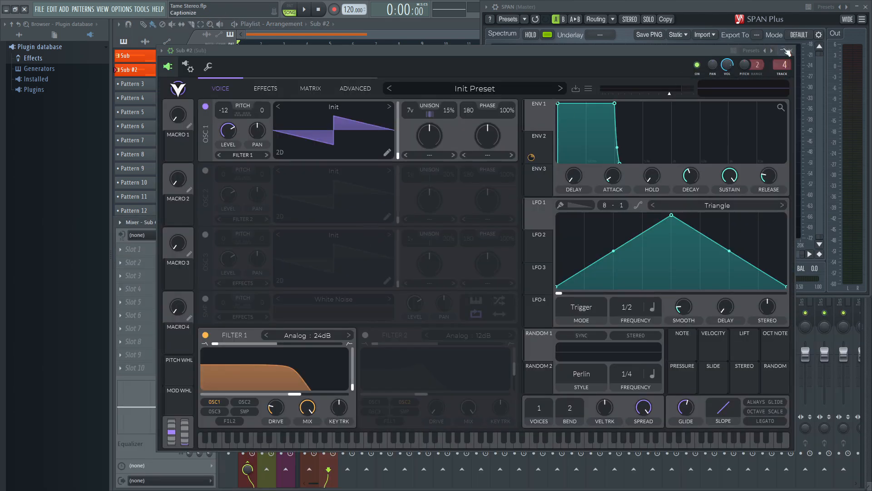
pyautogui.click(788, 51)
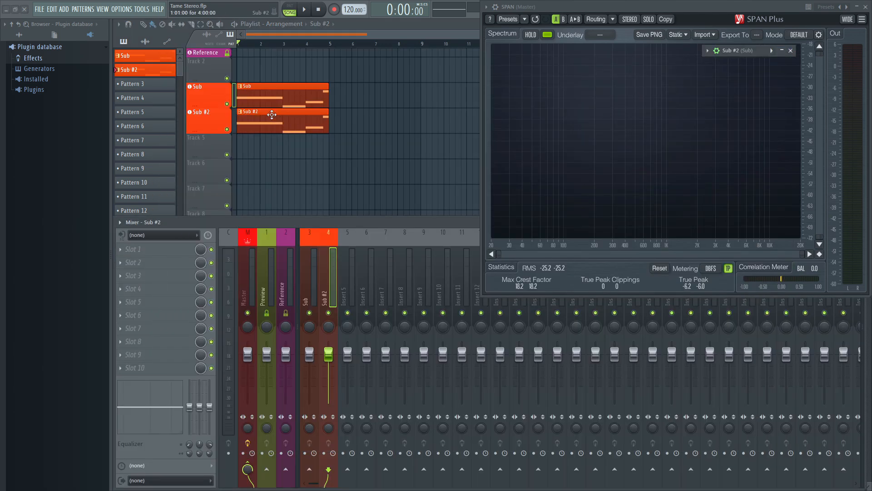
# Move the Sub #2 clip to start at bar 5 and select bars 5 to 9 as the playback range.
pyautogui.press('F9')
pyautogui.moveTo(272, 114); pyautogui.dragTo(358, 115)
pyautogui.moveTo(380, 48); pyautogui.dragTo(423, 51)
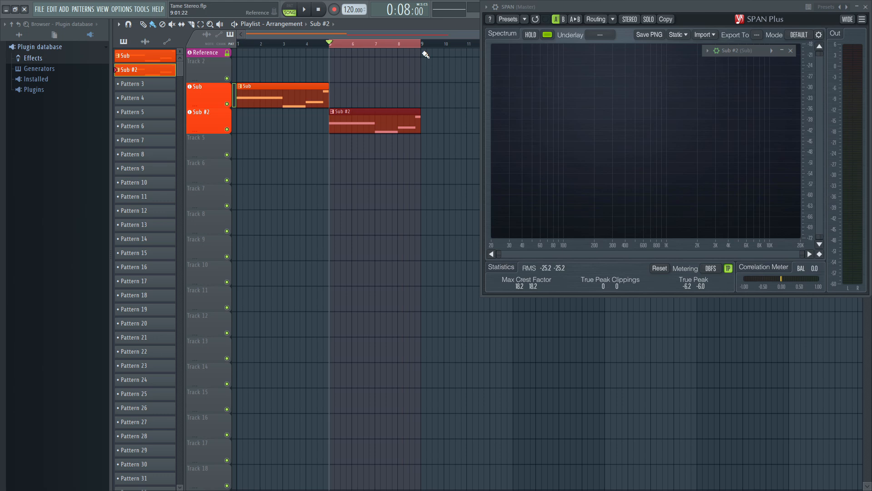
# Expand the Sub #2 synth window and open oscillator 1's wavetable for editing.
pyautogui.click(782, 51)
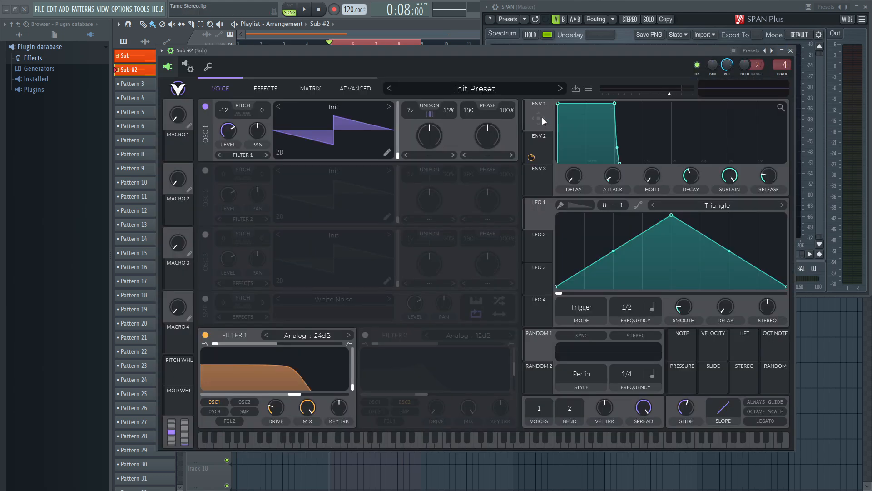
pyautogui.click(388, 153)
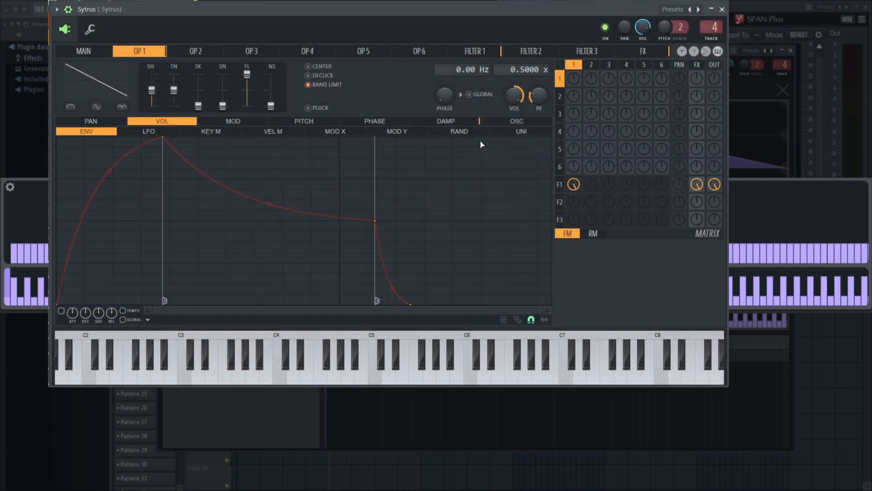
# In Sytrus, convert operator 1's oscillator shape to sine harmonics and examine the harmonics from lowest to highest.
pyautogui.click(507, 123)
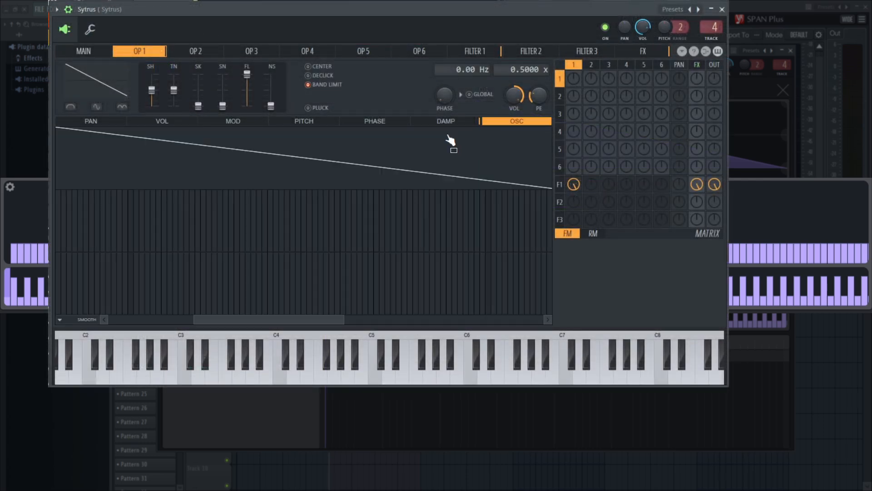
pyautogui.click(62, 320)
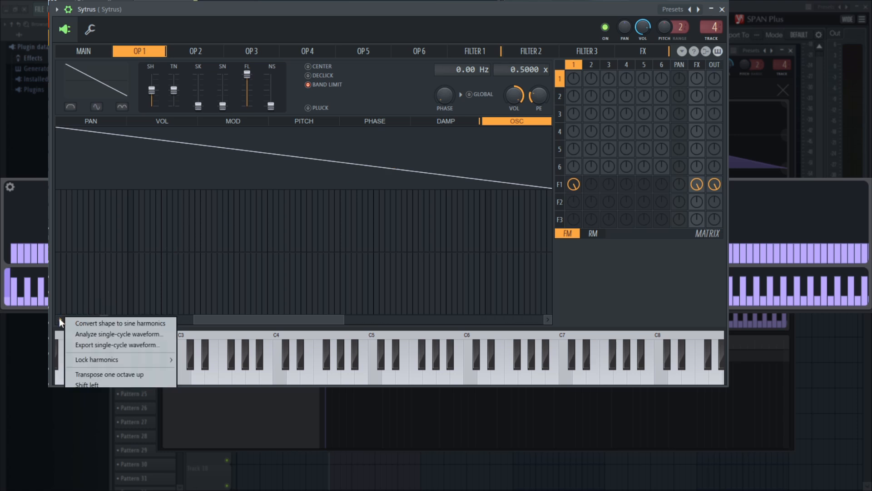
pyautogui.click(80, 321)
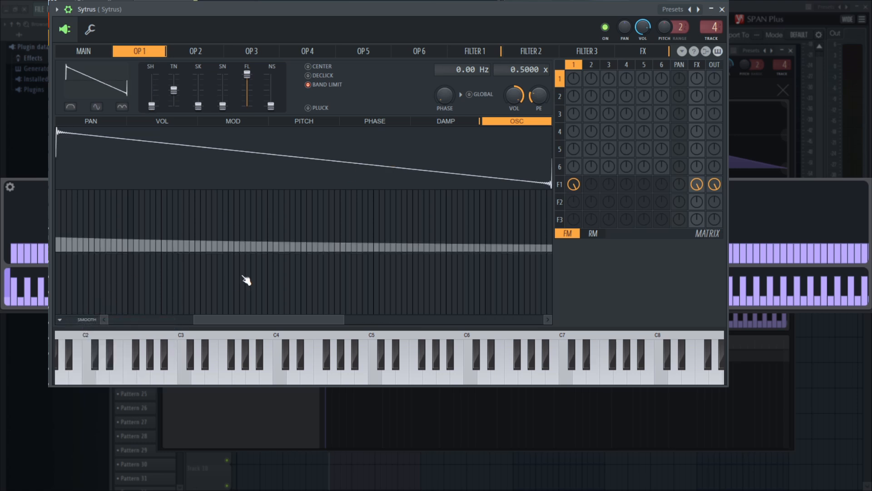
pyautogui.moveTo(271, 319); pyautogui.dragTo(156, 337)
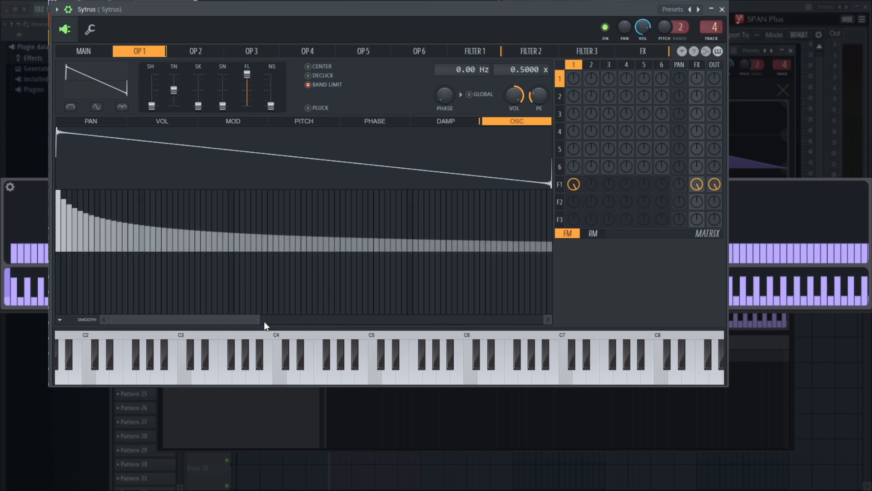
pyautogui.moveTo(259, 321); pyautogui.dragTo(529, 321)
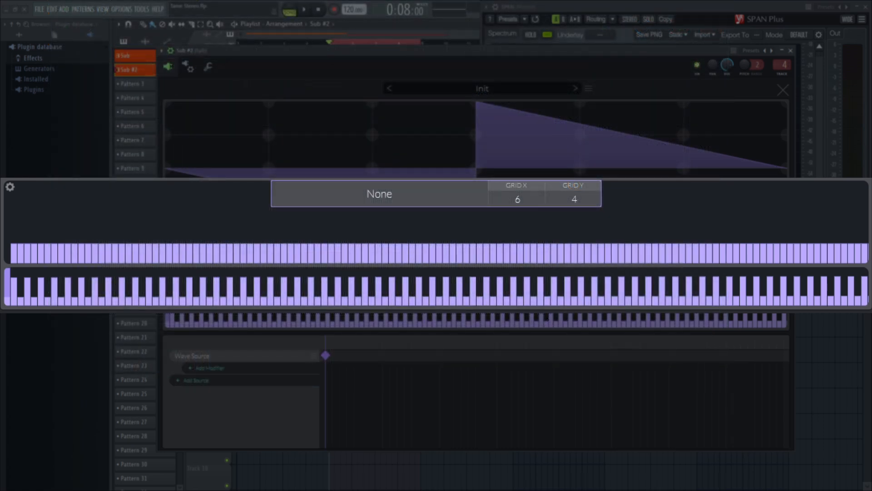
# Show oscillator 1's harmonics in Amplitude Scale, remove the first two harmonics, and close the wavetable editor.
pyautogui.click(10, 187)
pyautogui.click(29, 219)
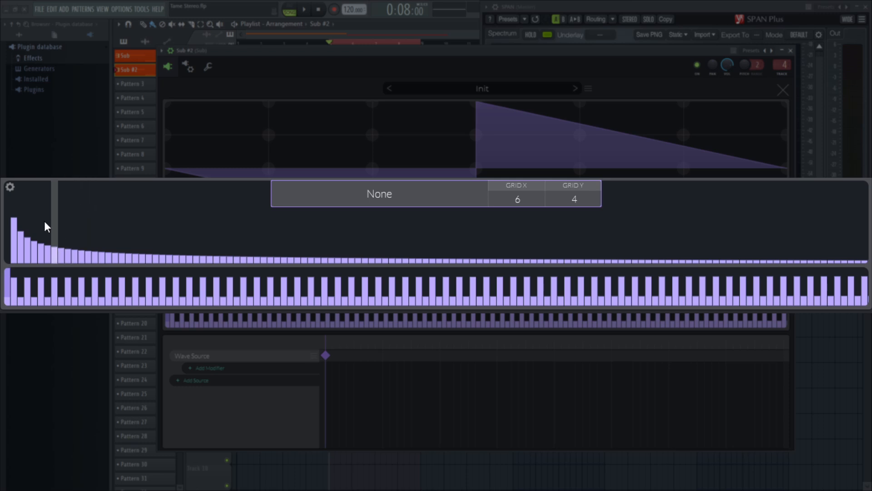
pyautogui.moveTo(14, 254); pyautogui.dragTo(11, 263)
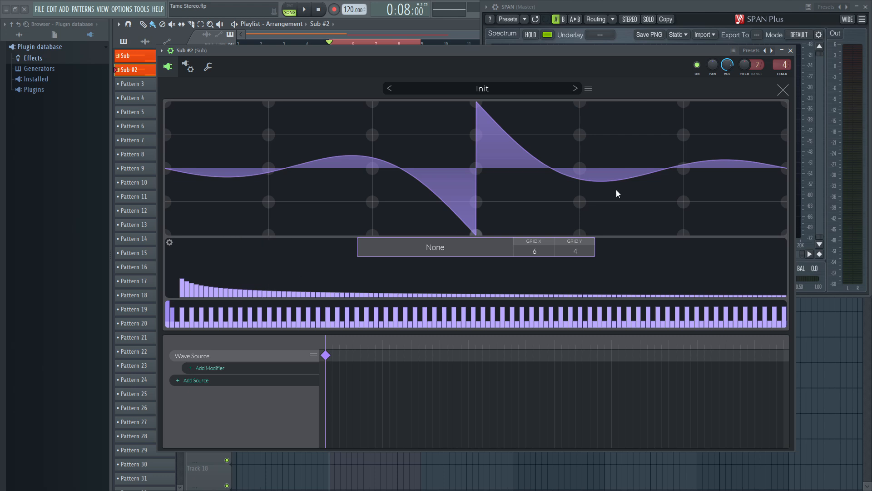
pyautogui.click(782, 90)
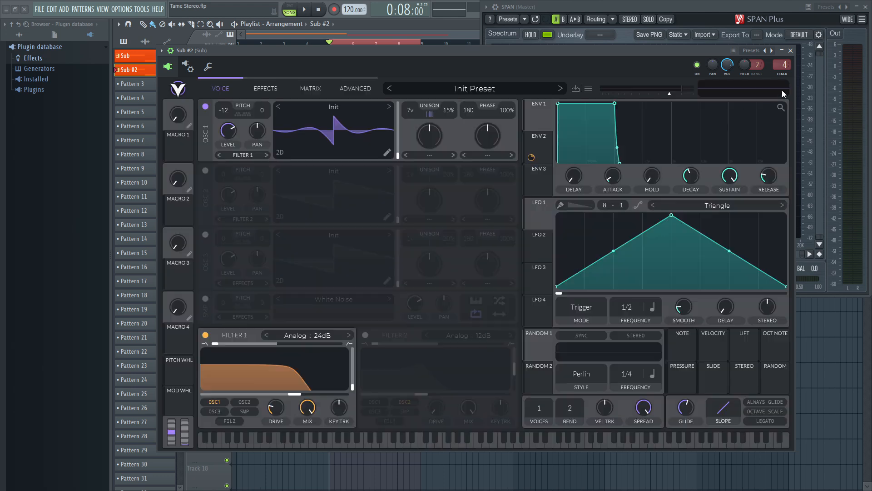
# Play the edited oscillator 1, examine its low-frequency content in SPAN, and return to the synth.
pyautogui.click(694, 4)
pyautogui.press('space')
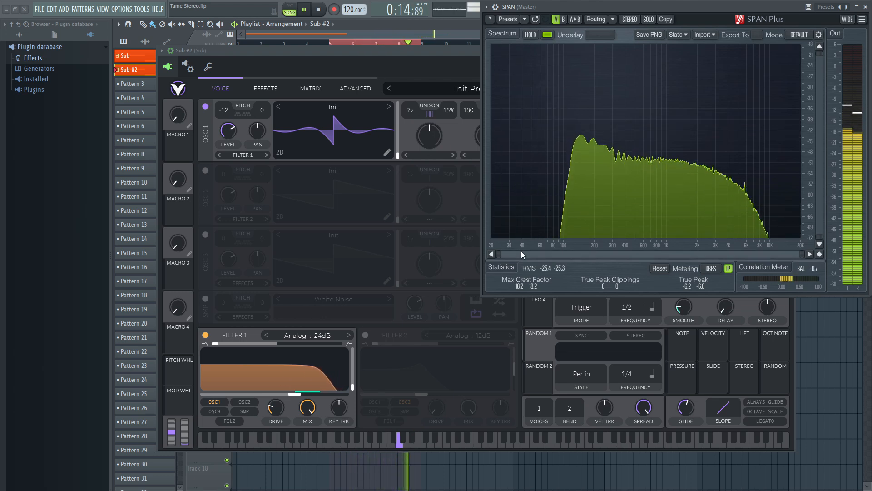
pyautogui.press('space')
pyautogui.click(440, 51)
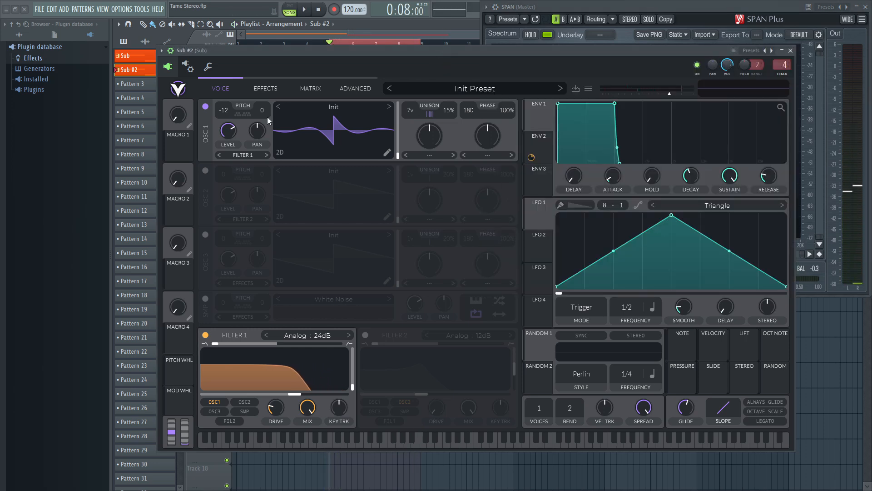
# Switch from oscillator 1 to oscillator 2, loaded with the Basic Shapes wavetable and transposed by -12 semitones.
pyautogui.click(206, 107)
pyautogui.click(205, 171)
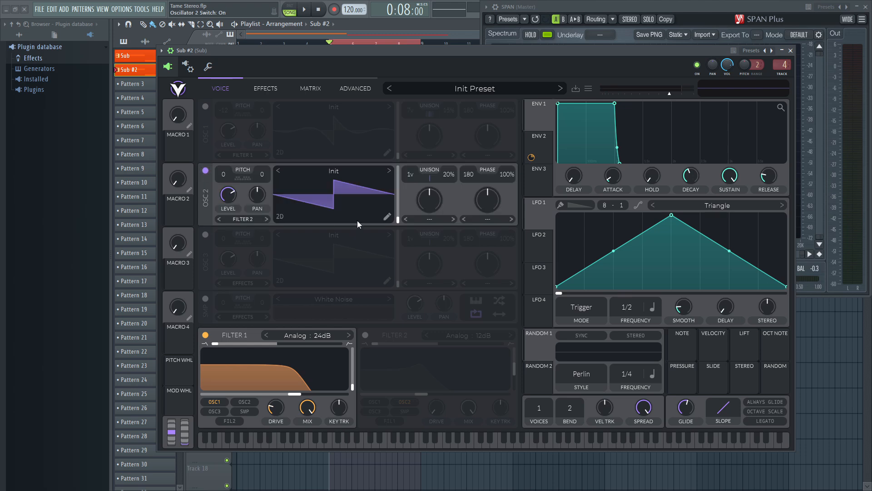
pyautogui.click(341, 172)
pyautogui.click(560, 188)
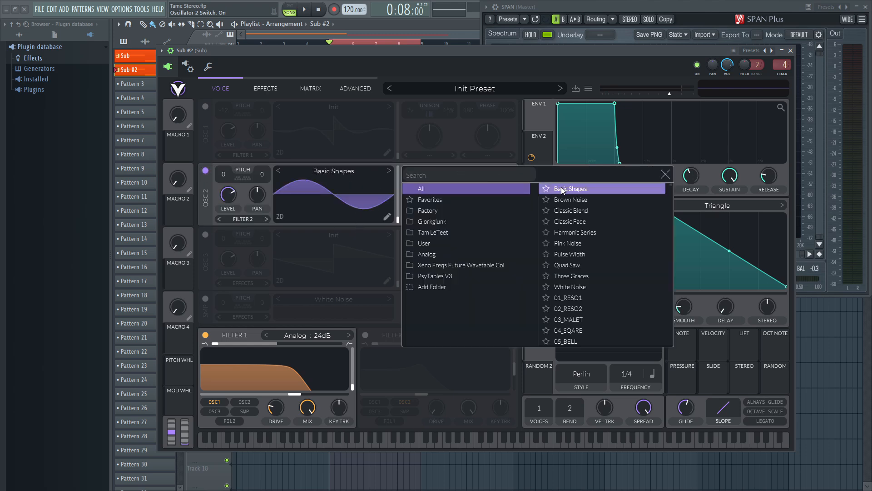
pyautogui.click(665, 175)
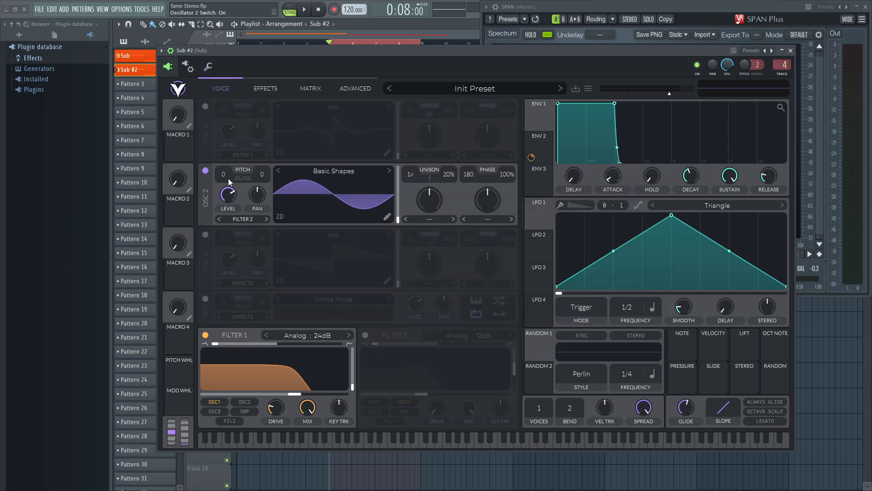
pyautogui.moveTo(223, 176); pyautogui.dragTo(224, 181)
# Add a second harmonic as high as the fundamental to oscillator 2's wavetable, and switch the harmonics display to Amplitude Scale.
pyautogui.click(388, 217)
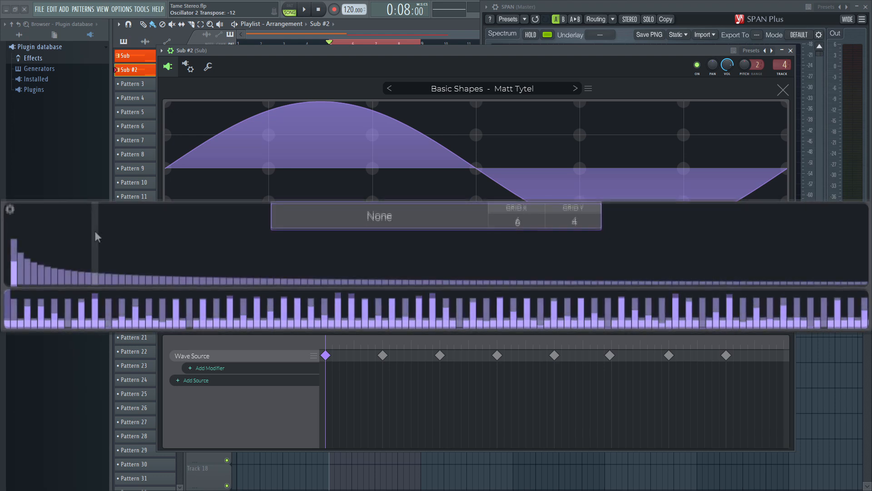
pyautogui.moveTo(15, 265)
pyautogui.mouseDown()
pyautogui.moveTo(10, 280)
pyautogui.moveTo(18, 284)
pyautogui.mouseUp()
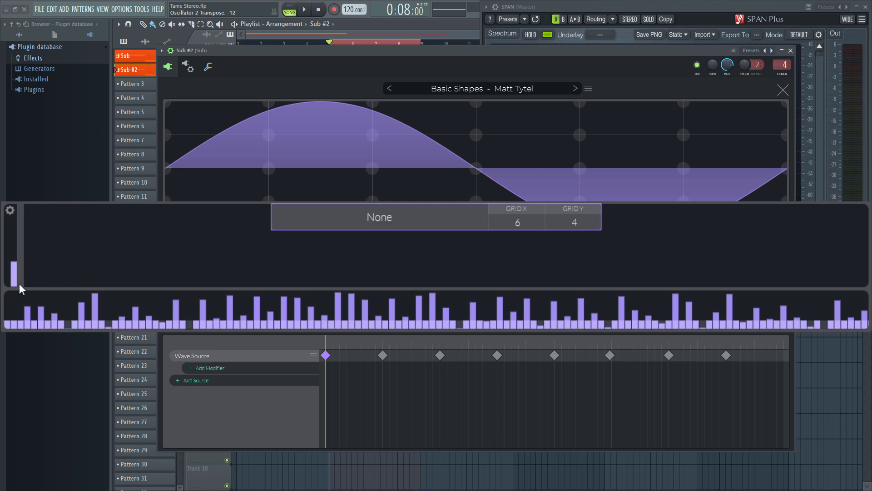
pyautogui.moveTo(19, 285); pyautogui.dragTo(21, 267)
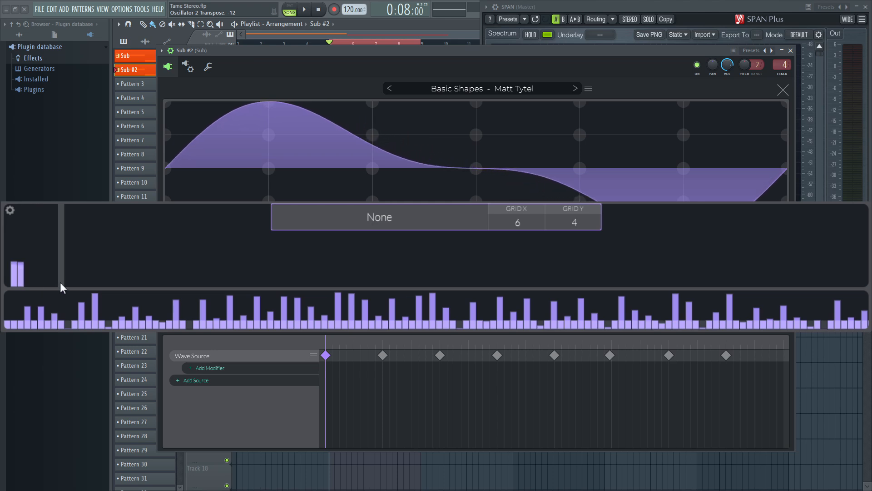
pyautogui.click(11, 209)
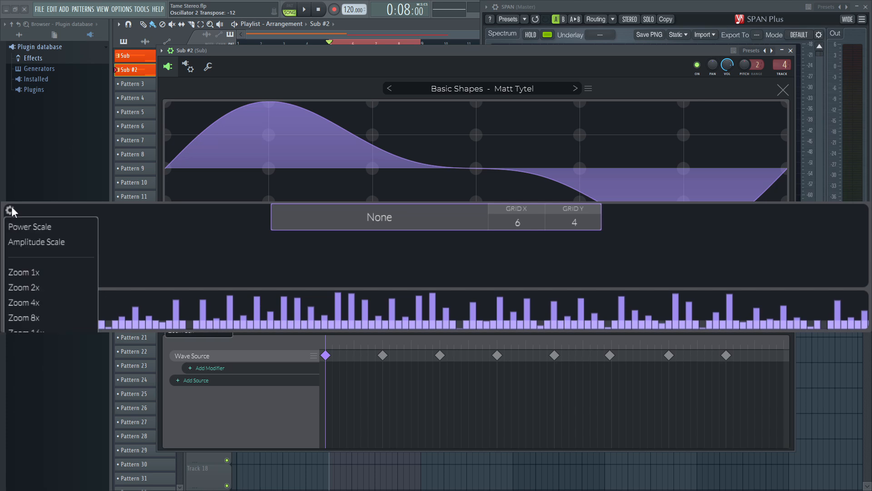
pyautogui.click(29, 242)
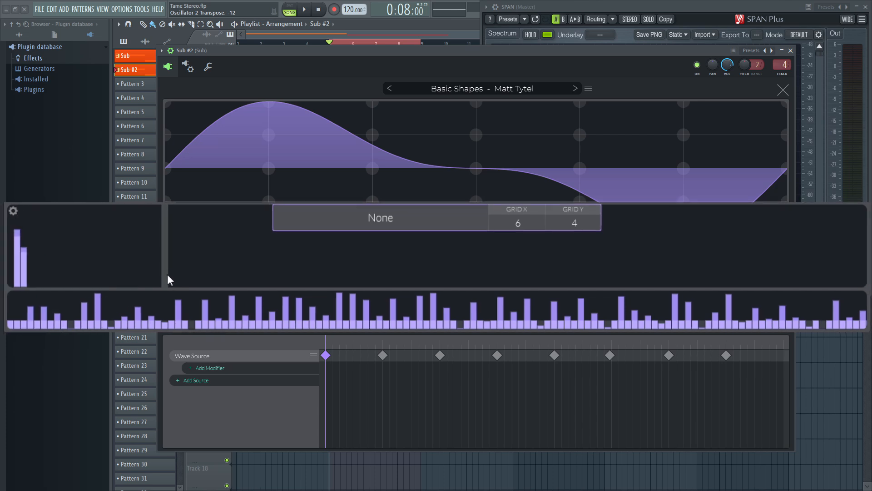
pyautogui.click(783, 90)
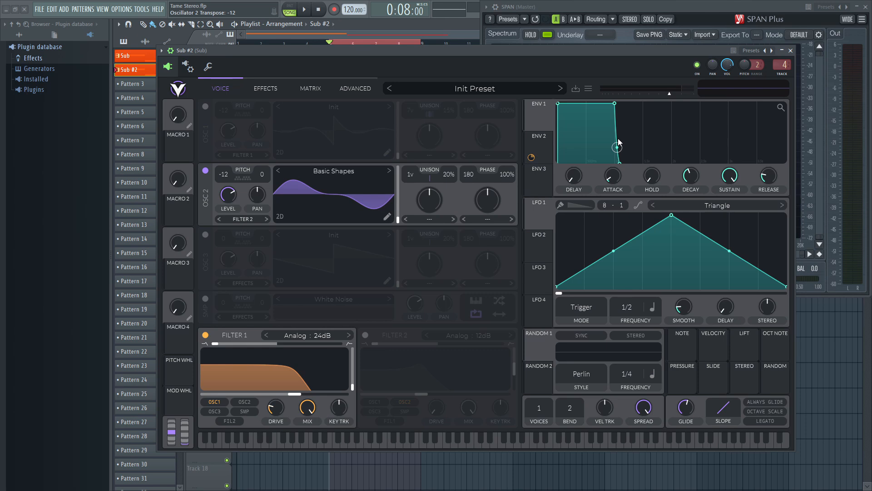
# Play oscillator 2 alone, examine its spectrum in SPAN, and return to the synth.
pyautogui.click(650, 6)
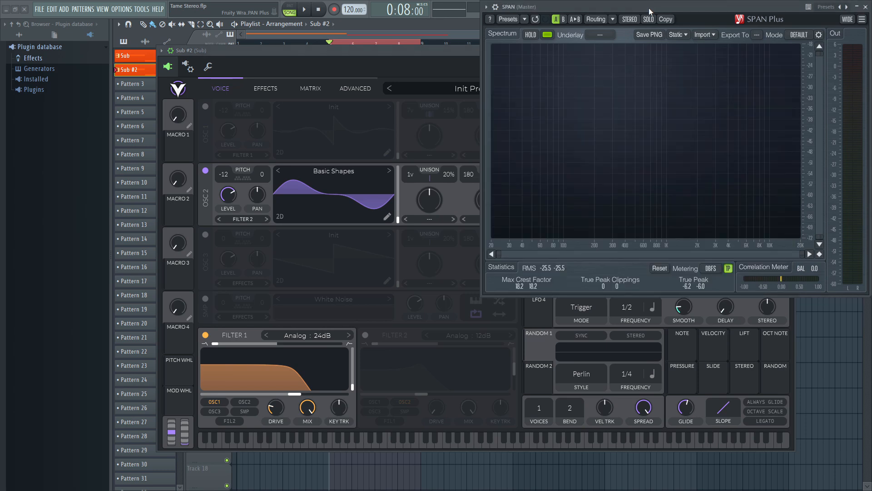
pyautogui.press('space')
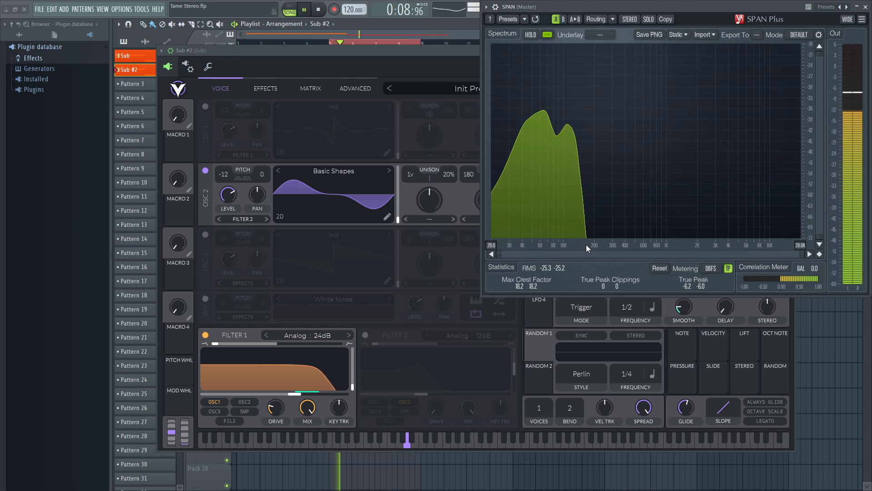
pyautogui.press('space')
pyautogui.click(451, 50)
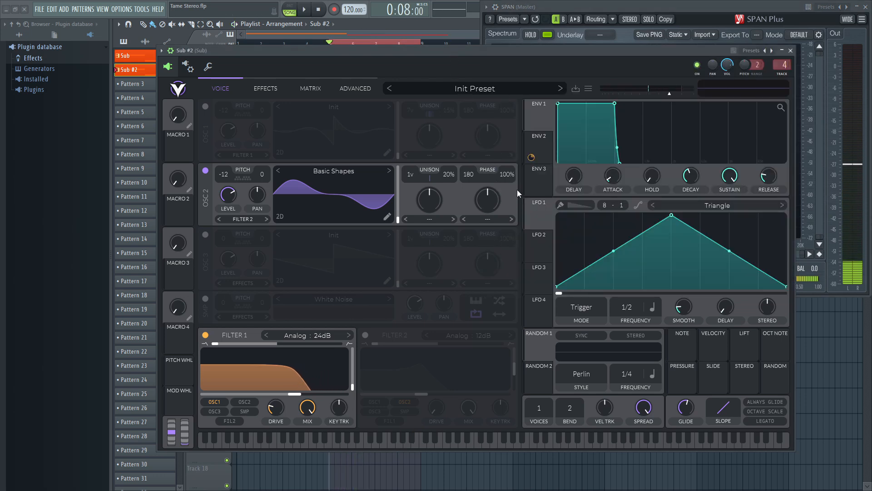
# Set oscillator 2's phase randomization to 0% and switch oscillator 1 back on.
pyautogui.moveTo(508, 175); pyautogui.dragTo(508, 363)
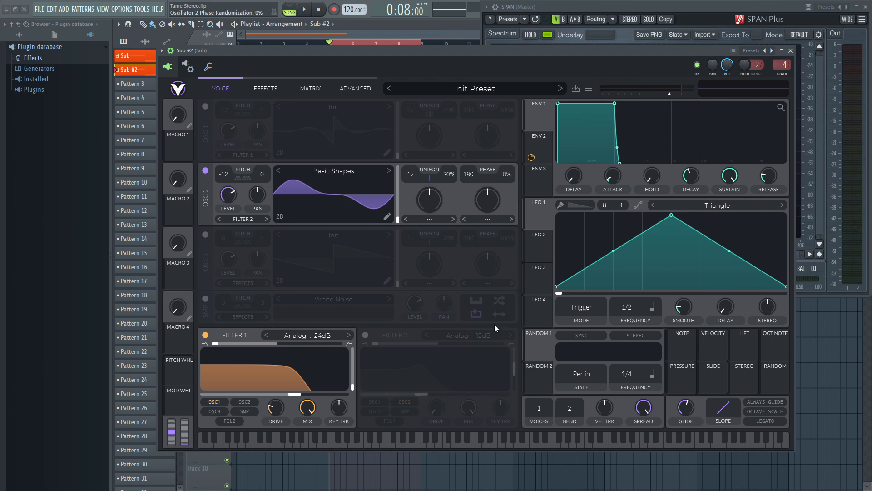
pyautogui.click(205, 107)
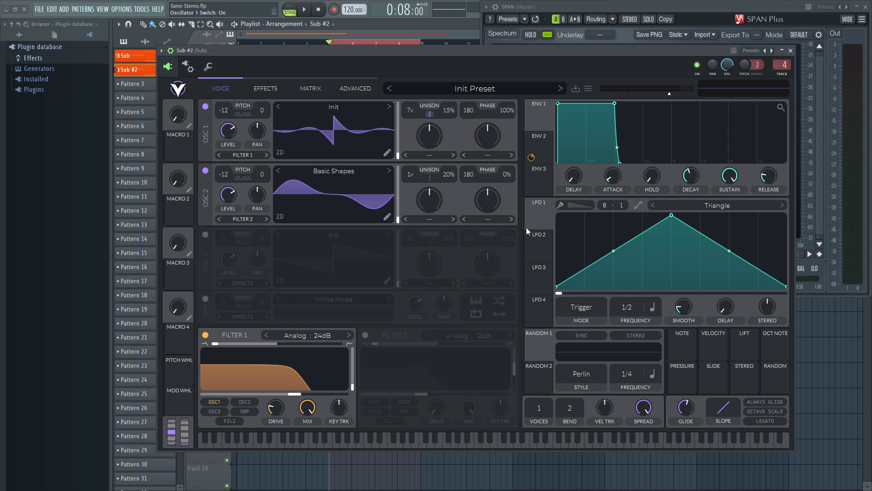
# Play both oscillators together and examine the combined spectrum and stereo correlation in SPAN.
pyautogui.click(665, 8)
pyautogui.press('space')
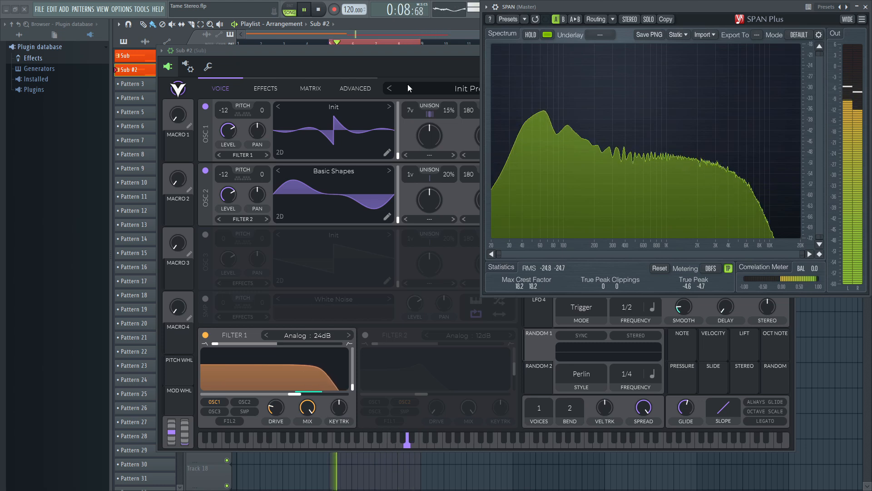
# Close the synth editor for Sub #2, stop playback, and audition the arrangement again.
pyautogui.click(408, 51)
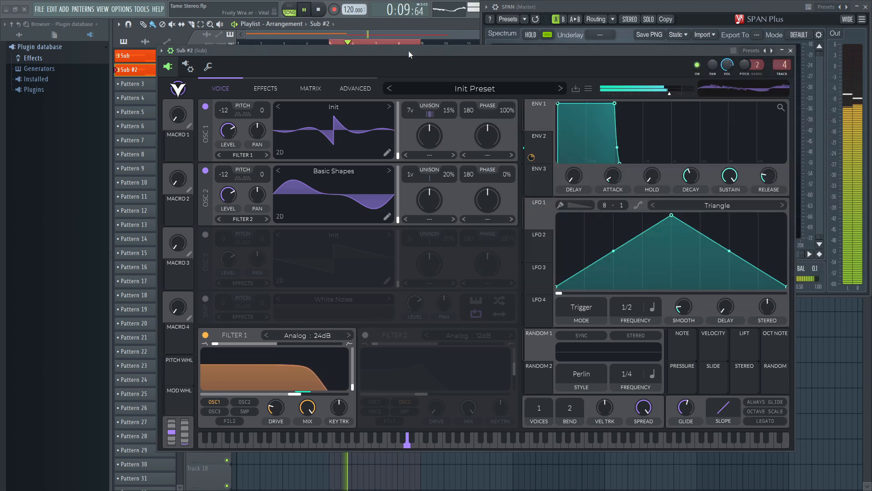
pyautogui.click(790, 51)
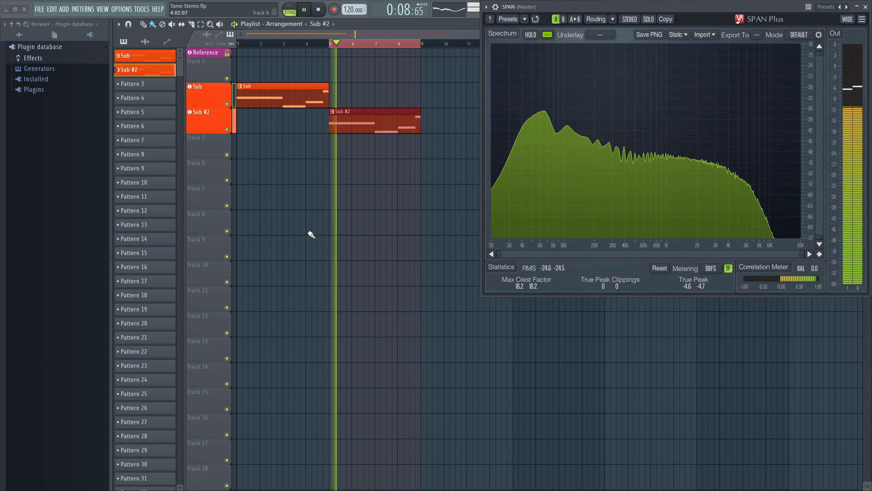
pyautogui.press('space')
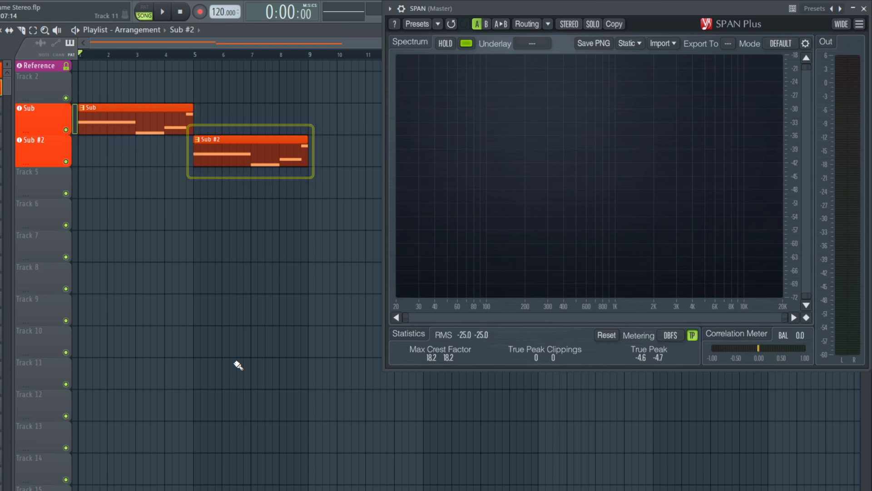
pyautogui.press('space')
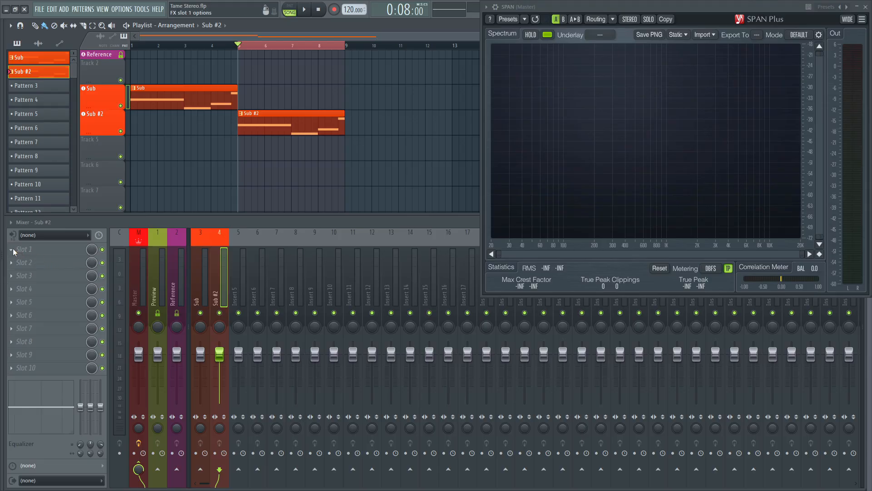
# Load Patcher with a mid/side EQ setup in slot 1 of mixer track Sub #2 and stack its Mids and Side EQ windows.
pyautogui.click(13, 248)
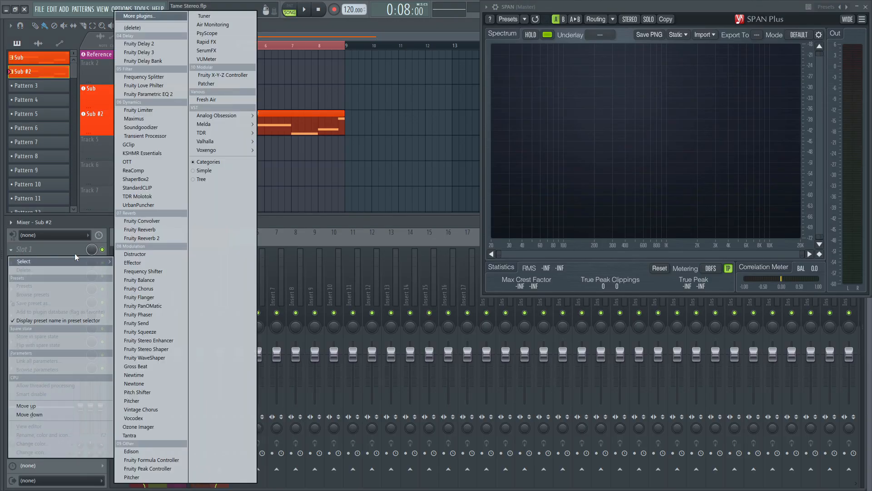
pyautogui.click(225, 83)
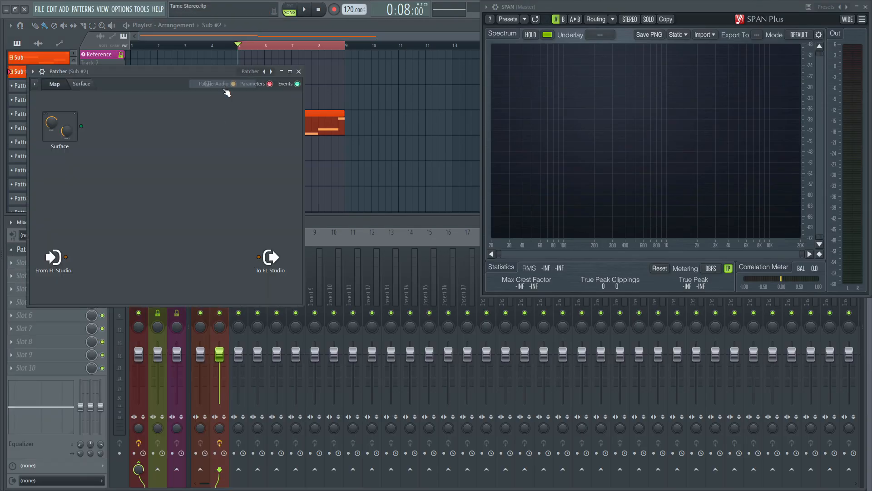
pyautogui.click(253, 74)
pyautogui.click(273, 267)
pyautogui.click(301, 72)
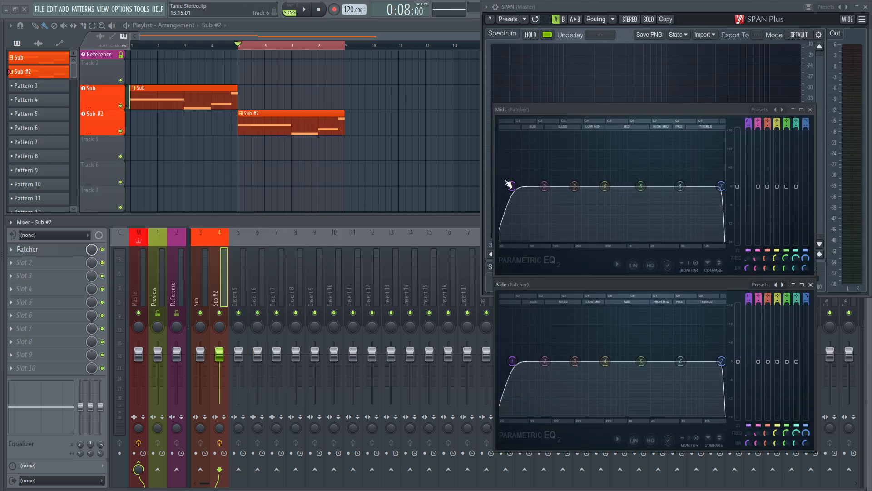
pyautogui.moveTo(675, 109); pyautogui.dragTo(341, 47)
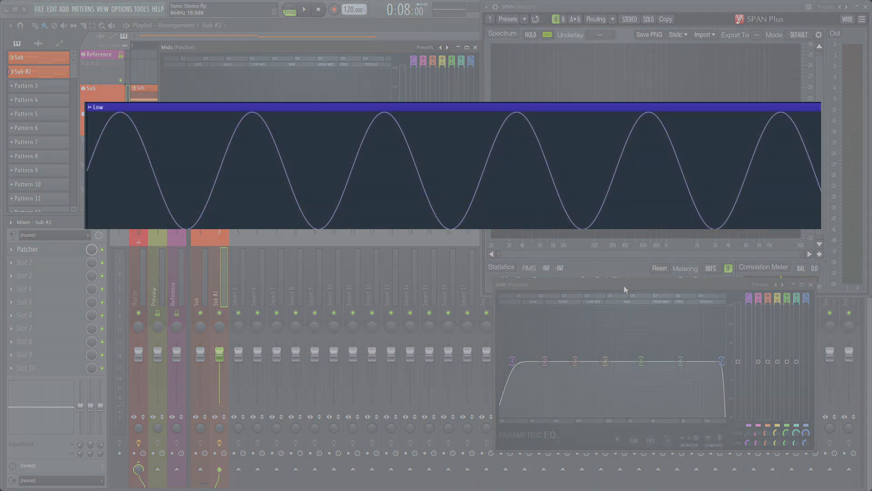
pyautogui.moveTo(623, 285); pyautogui.dragTo(289, 225)
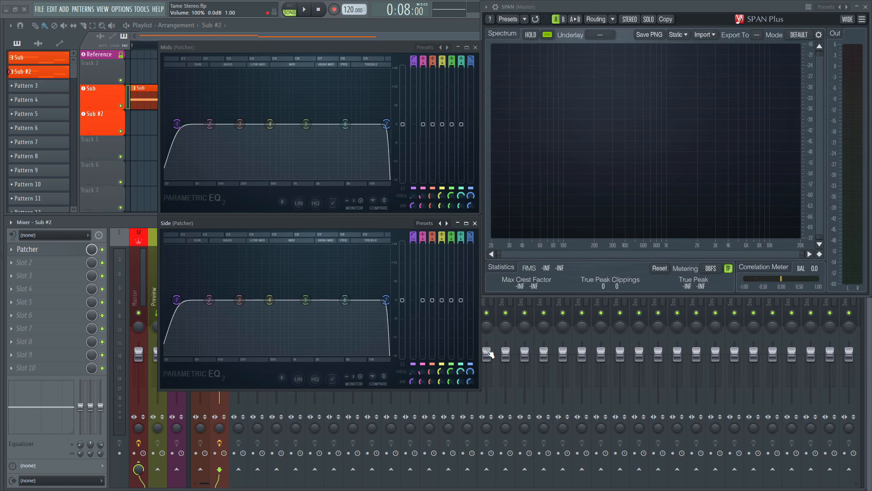
# During playback, raise the Side EQ's band 1 high-pass to just above 200 Hz and compare the sound with that band muted and active.
pyautogui.press('space')
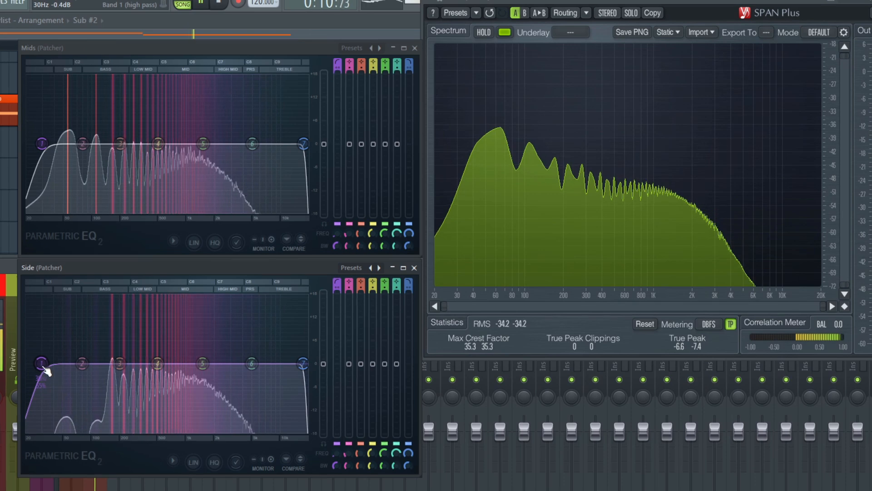
pyautogui.moveTo(41, 364); pyautogui.dragTo(128, 363)
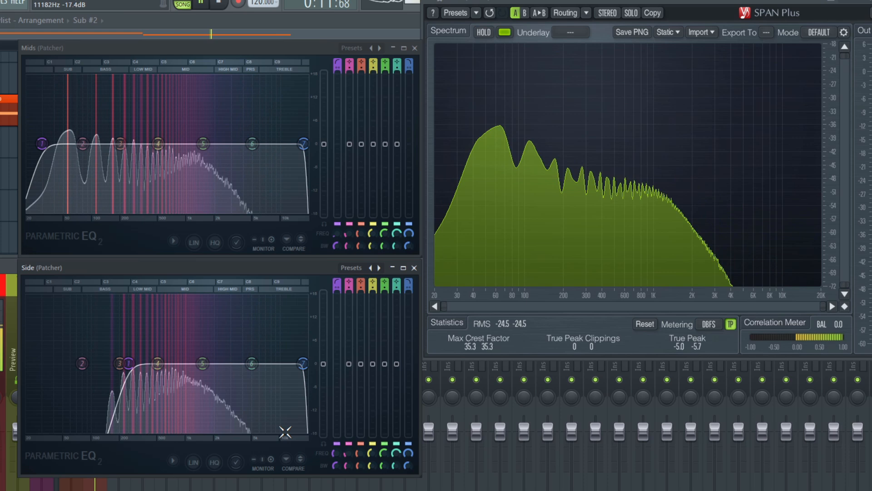
pyautogui.click(337, 444)
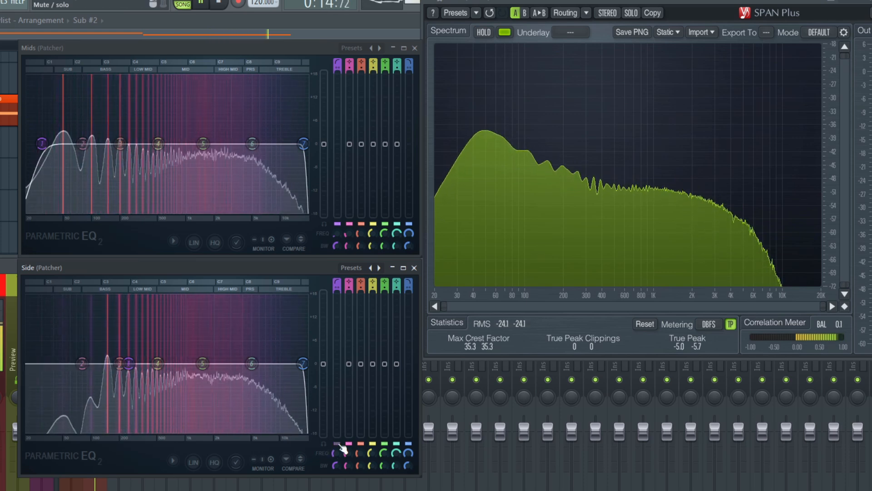
pyautogui.click(340, 445)
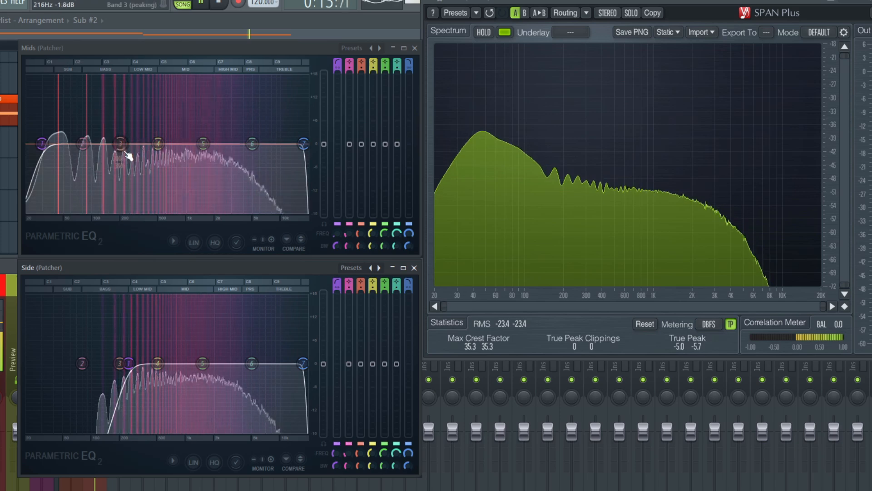
# Boost band 3 of the Mids EQ around 400 Hz and band 5 by about 3.5 dB near 2.7 kHz.
pyautogui.moveTo(122, 145); pyautogui.dragTo(149, 127)
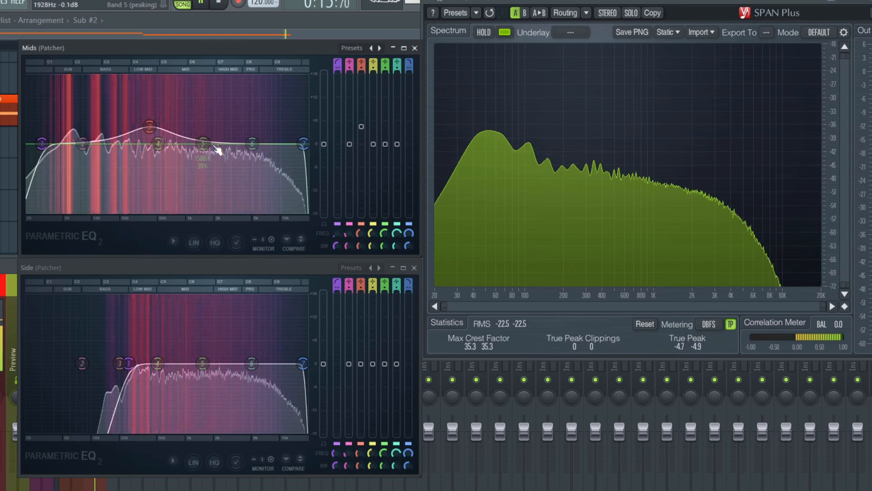
pyautogui.moveTo(203, 144); pyautogui.dragTo(222, 143)
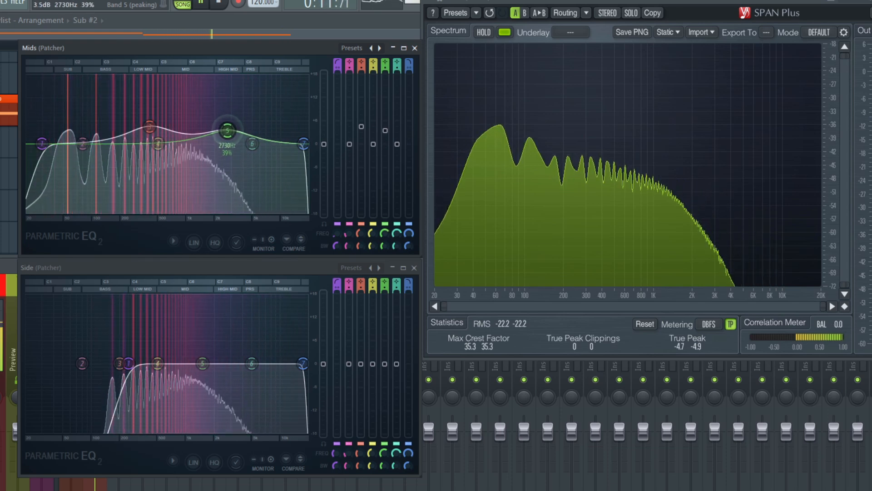
pyautogui.moveTo(227, 130); pyautogui.dragTo(227, 130)
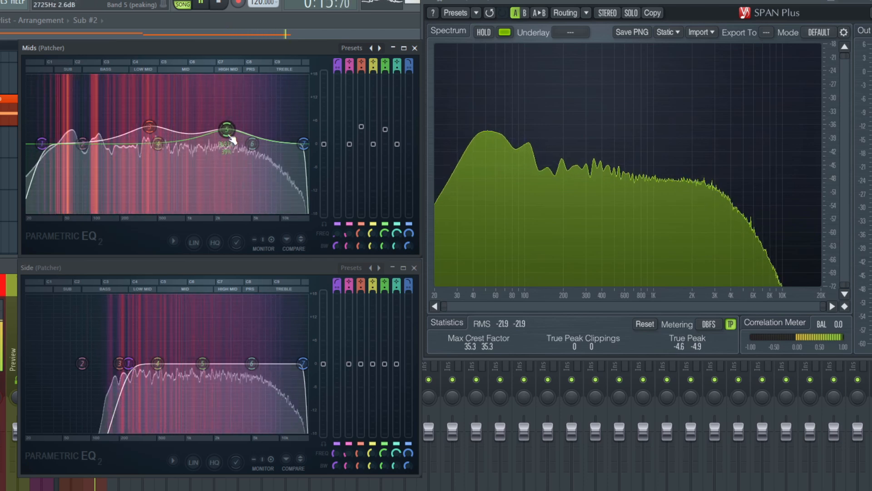
# In the Side EQ, cut band 3 by about 3.7 dB near 395 Hz, cut band 5, and boost band 6 near 7 kHz.
pyautogui.moveTo(122, 368); pyautogui.dragTo(147, 375)
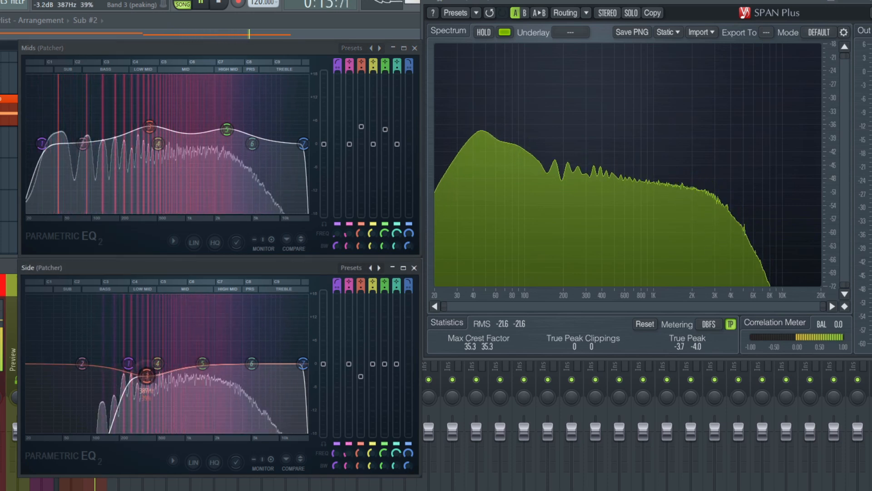
pyautogui.moveTo(147, 376); pyautogui.dragTo(148, 377)
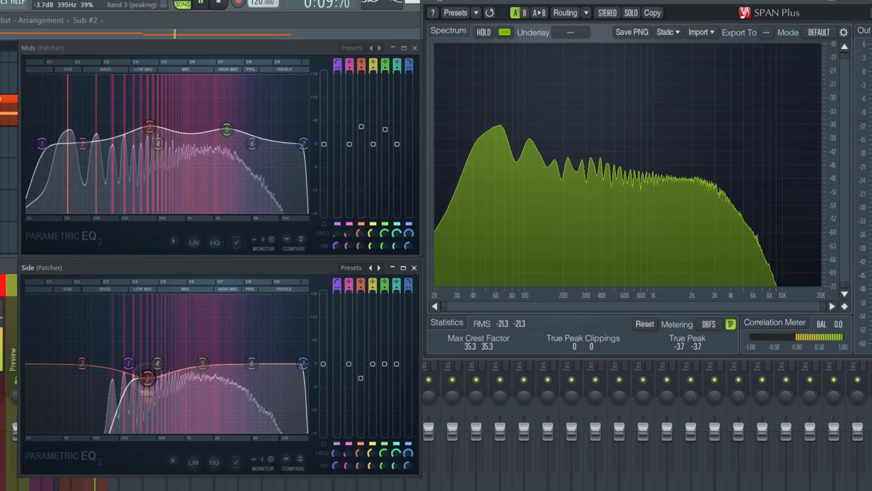
pyautogui.moveTo(221, 367); pyautogui.dragTo(222, 376)
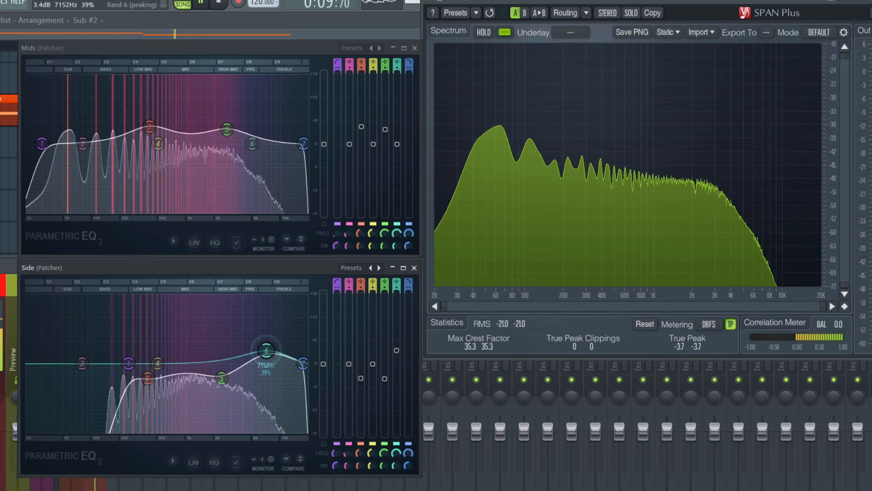
pyautogui.moveTo(267, 351); pyautogui.dragTo(266, 353)
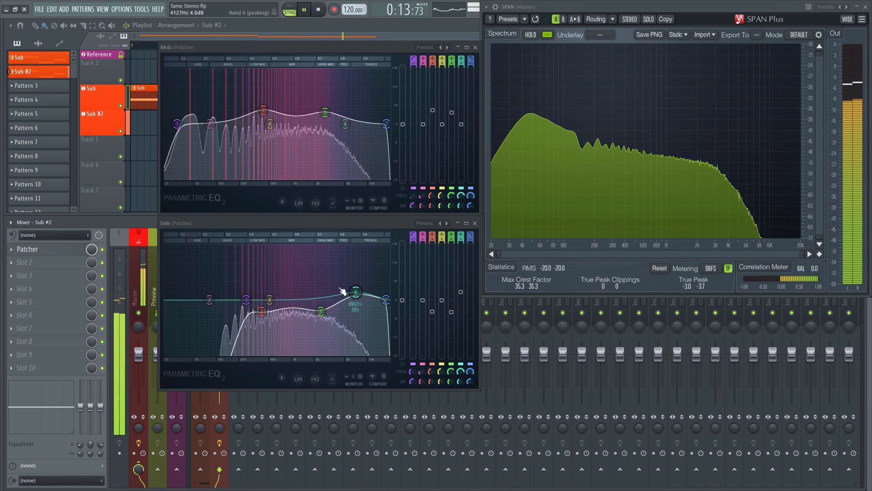
# Slightly reduce the Mids EQ's band 3 boost, then stop and replay the Sub #2 section to judge the result.
pyautogui.moveTo(264, 110); pyautogui.dragTo(264, 113)
pyautogui.press('space')
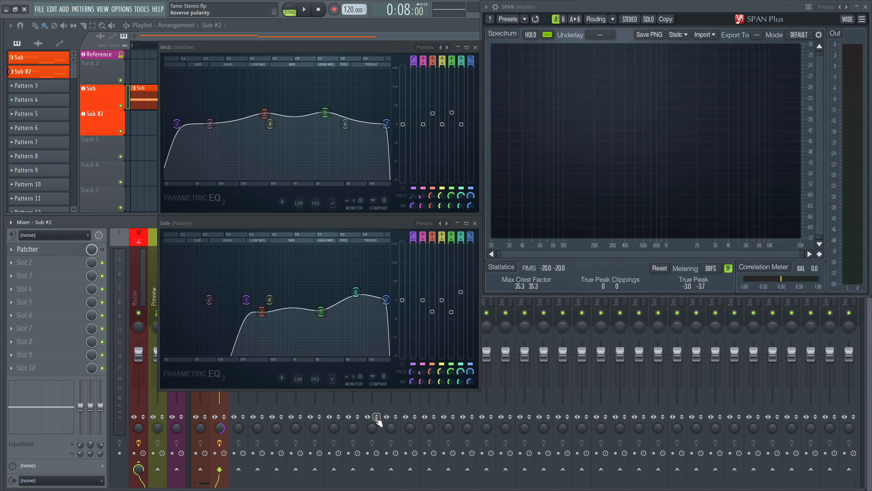
pyautogui.press('space')
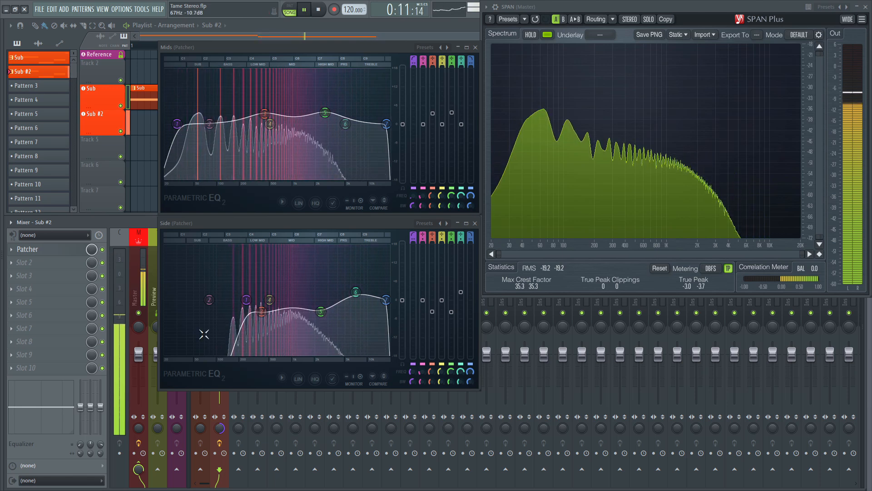
pyautogui.press('space')
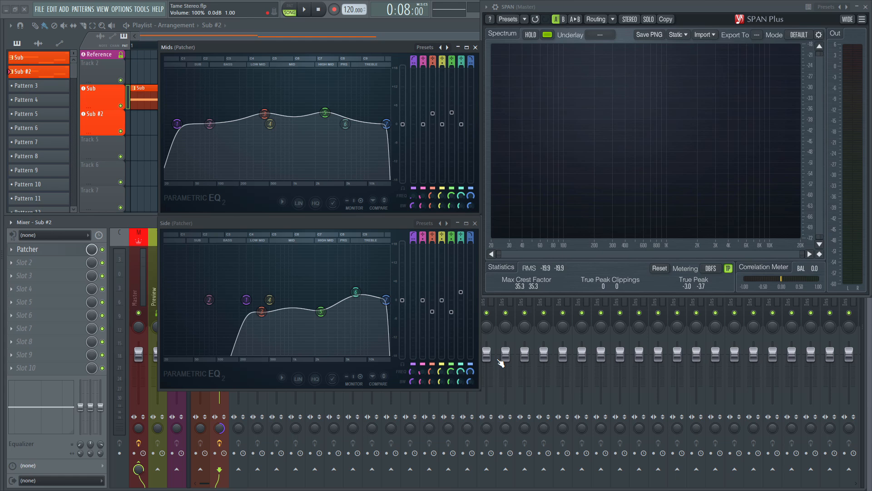
pyautogui.press('space')
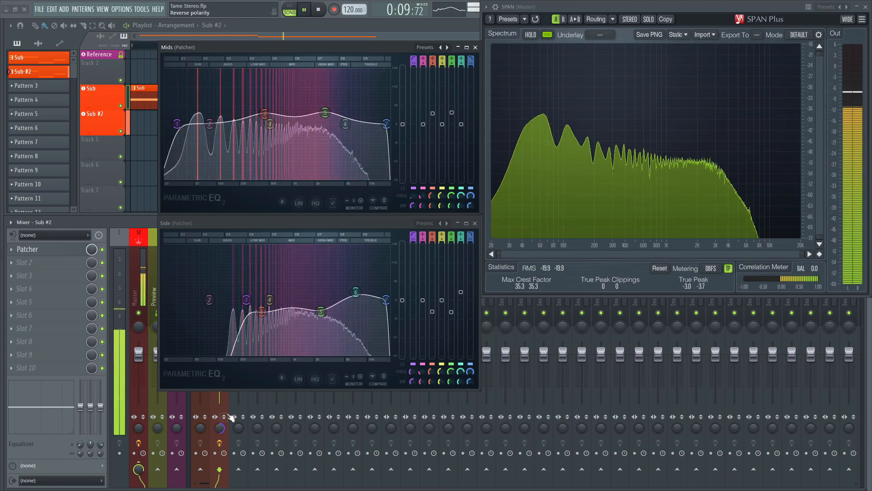
# Reset the stereo separation of mixer track Sub #2 and raise the Side EQ's main level slightly.
pyautogui.rightClick(220, 429)
pyautogui.click(254, 342)
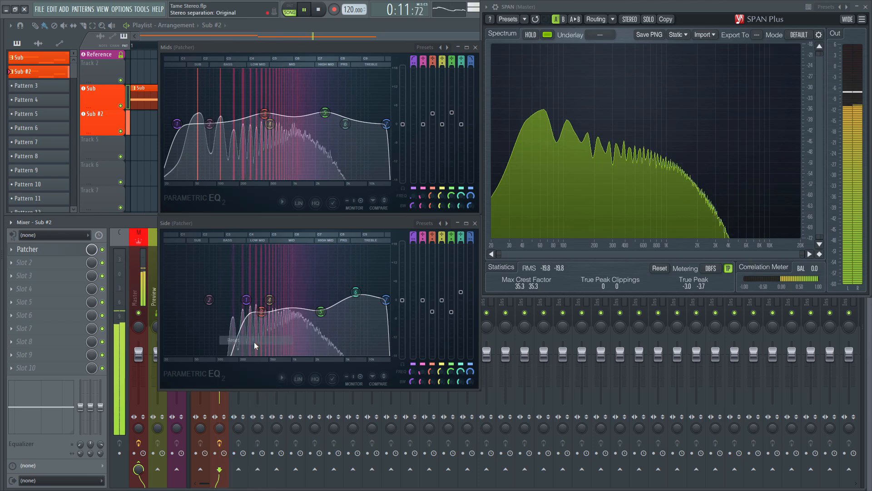
pyautogui.moveTo(402, 299); pyautogui.dragTo(403, 289)
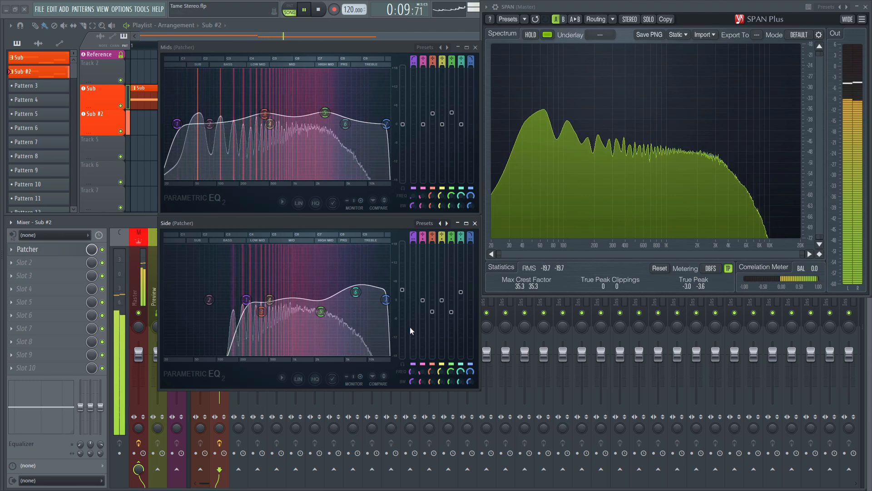
# Switch Patcher's mix level repeatedly between 0% and 100% during playback to compare the dry and processed bass.
pyautogui.moveTo(93, 249); pyautogui.dragTo(93, 293)
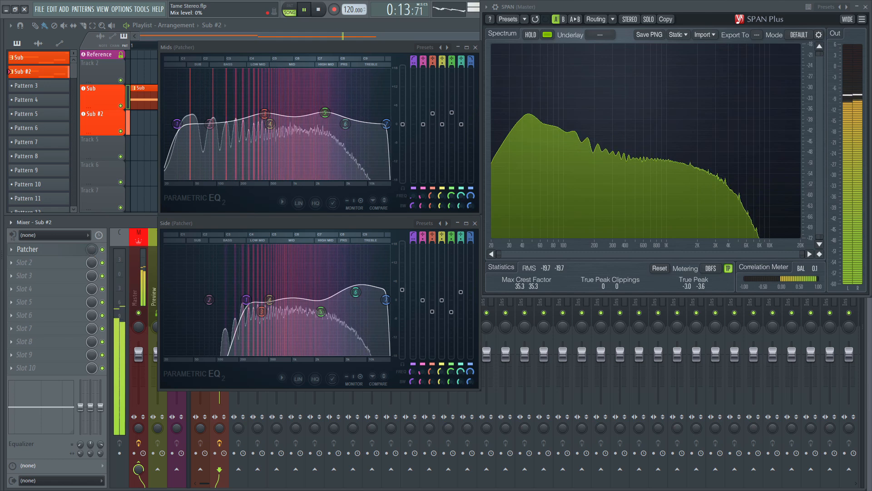
pyautogui.moveTo(91, 254); pyautogui.dragTo(92, 209)
pyautogui.moveTo(91, 253); pyautogui.dragTo(91, 298)
pyautogui.moveTo(91, 254); pyautogui.dragTo(91, 209)
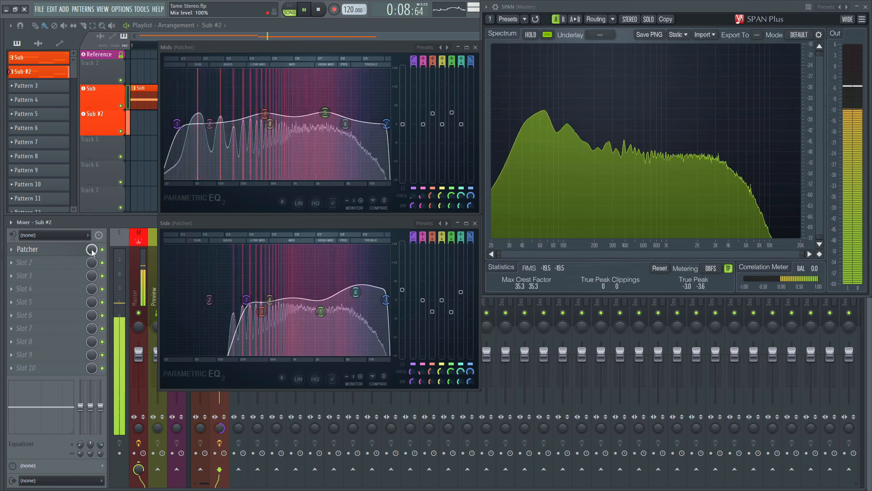
pyautogui.moveTo(91, 249); pyautogui.dragTo(91, 214)
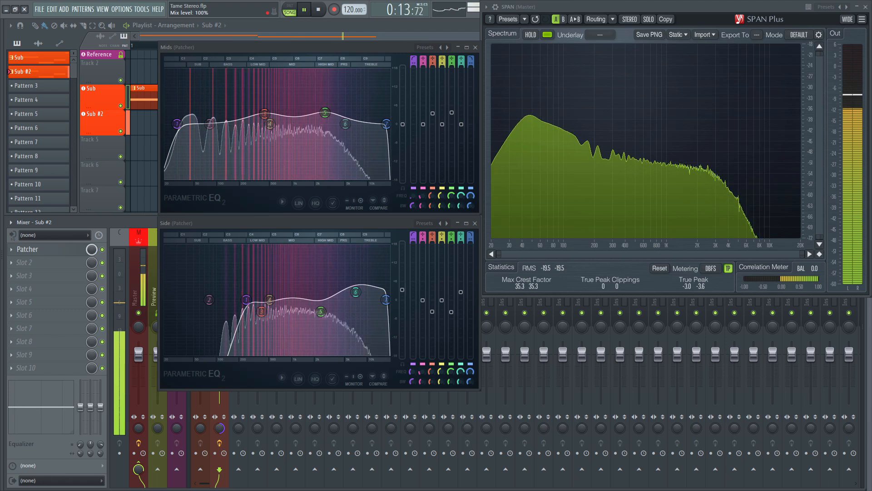
pyautogui.moveTo(92, 214); pyautogui.dragTo(92, 292)
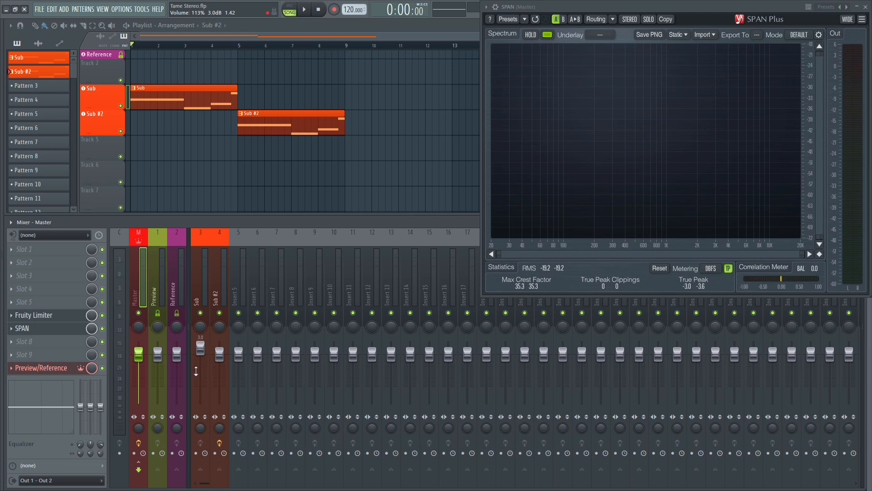
# Play the Sub pattern, collapse mixer track Sub #2 toward mono with its stereo separation, and audition the arrangement for mono compatibility.
pyautogui.press('space')
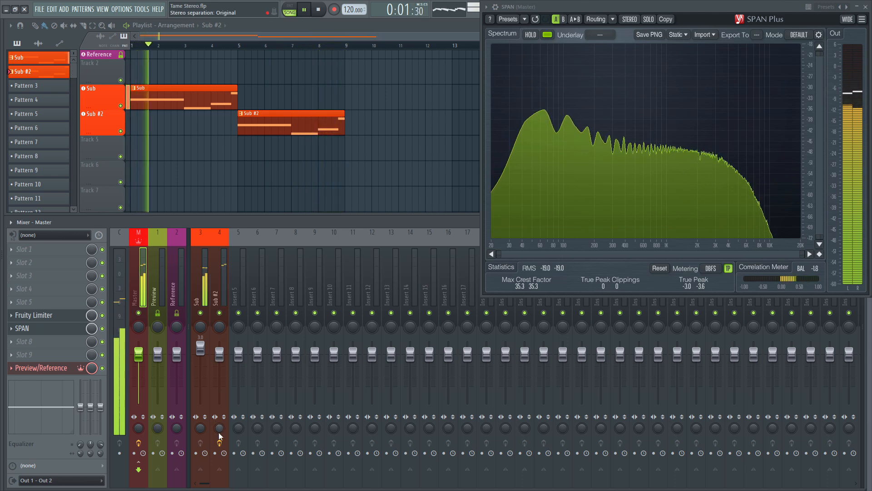
pyautogui.press('space')
pyautogui.moveTo(219, 432); pyautogui.dragTo(219, 386)
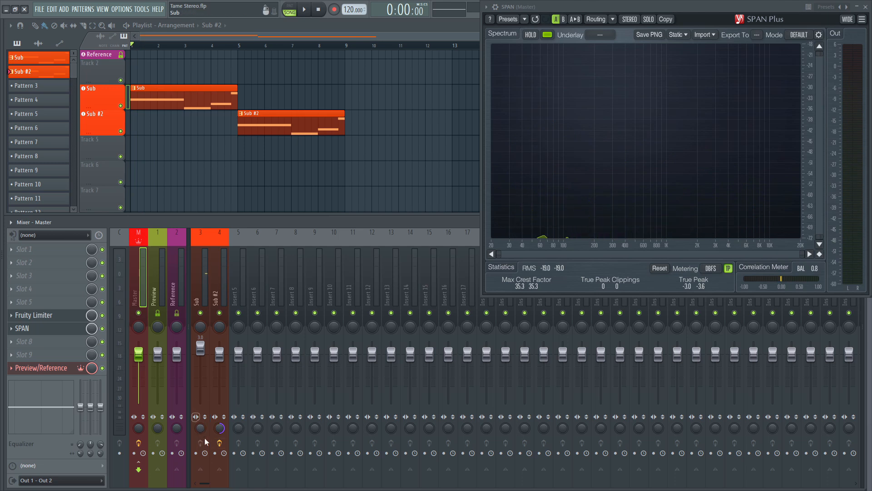
pyautogui.press('space')
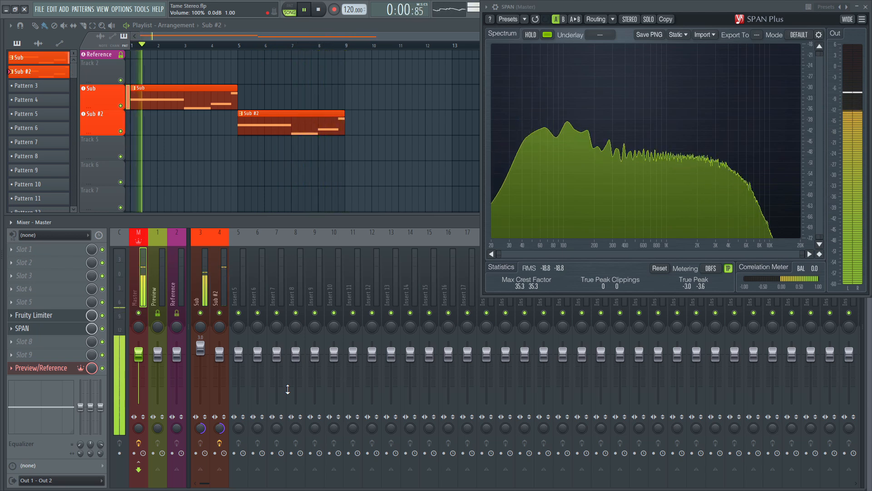
pyautogui.press('space')
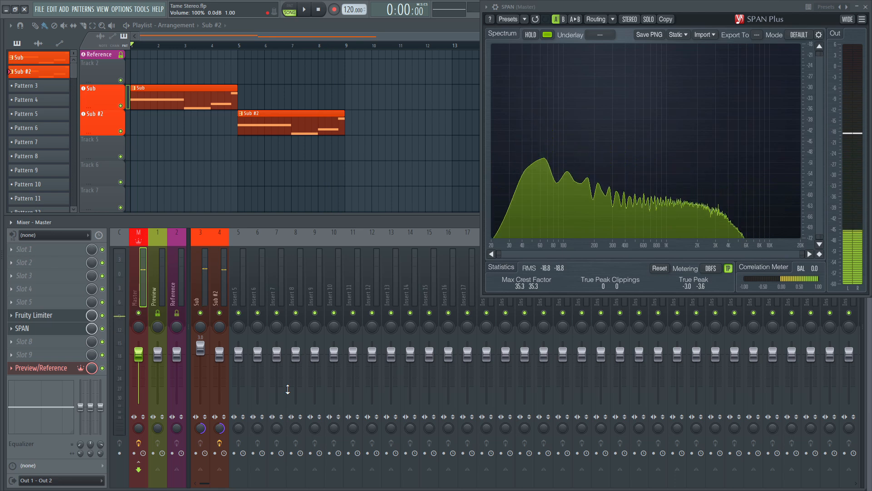